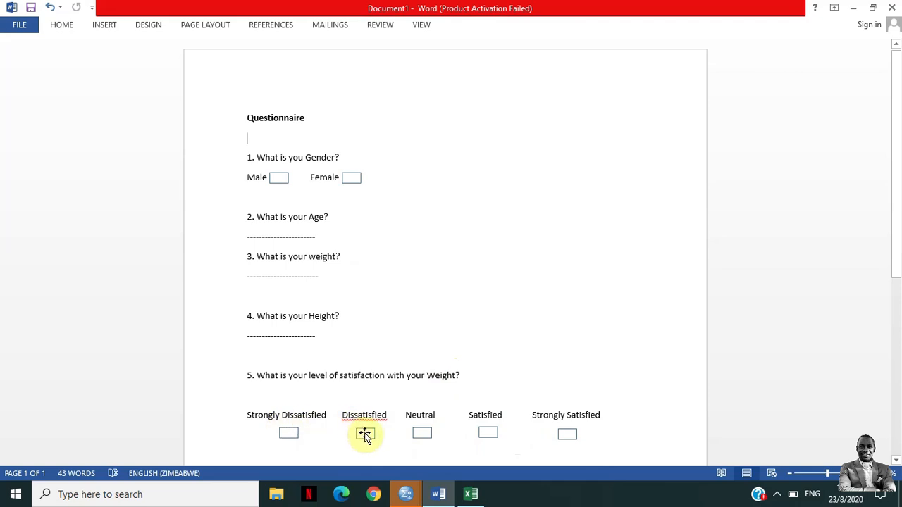
{"action": "left_click", "coordinate": [363, 416]}
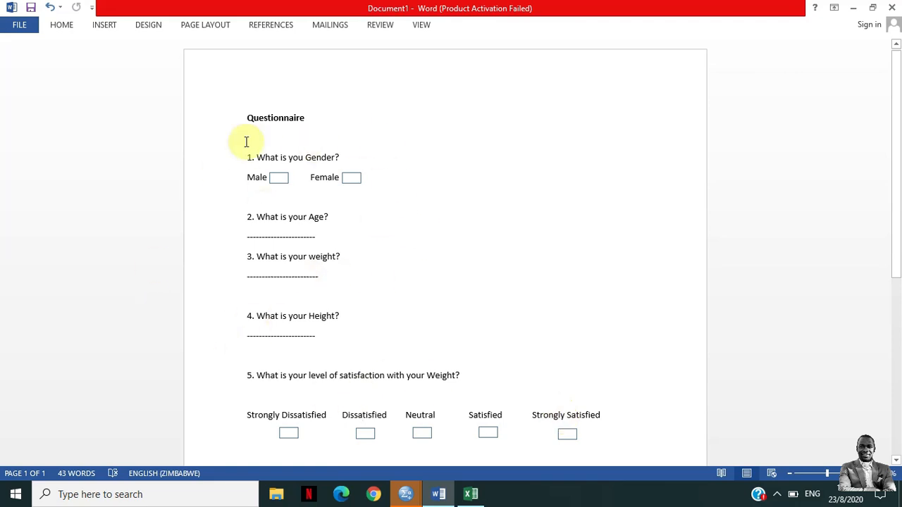
{"action": "left_click", "coordinate": [361, 412]}
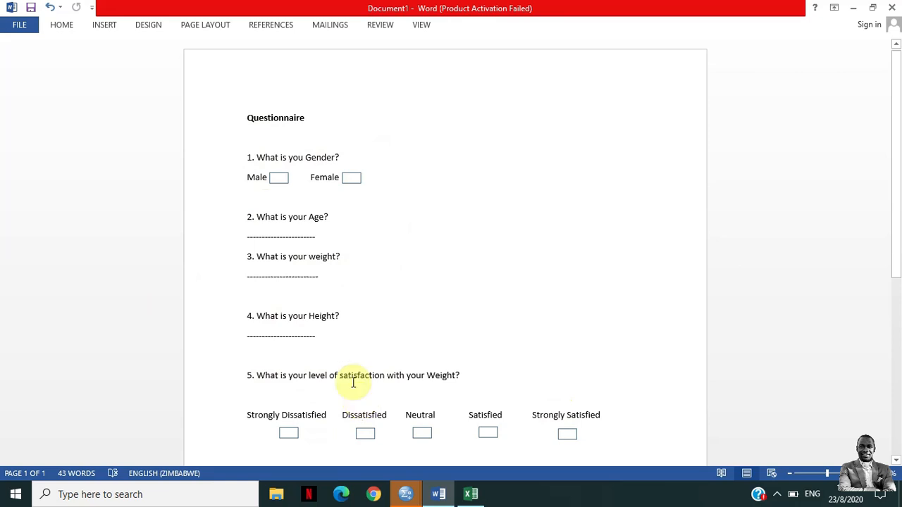
Switch to the Excel workbook and examine the weight, height and satisfaction responses and the row of variable headings
{"action": "left_click", "coordinate": [473, 496]}
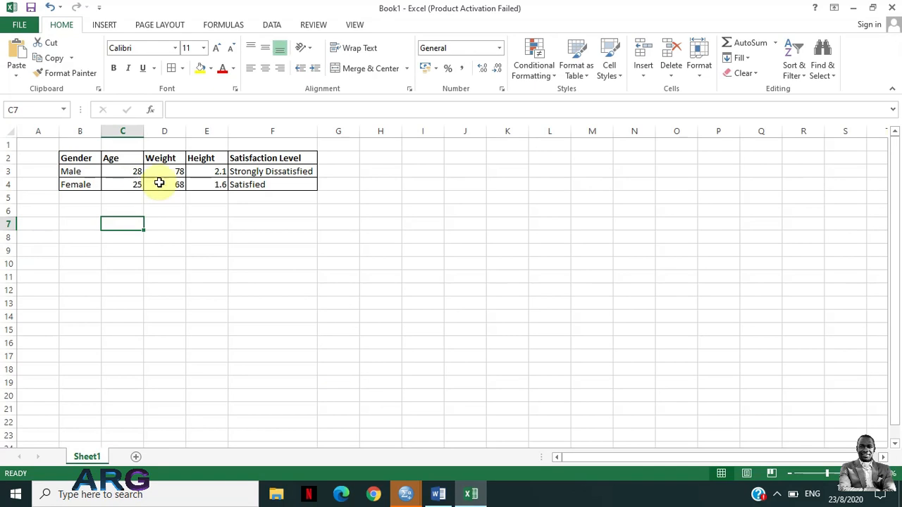
{"action": "left_click_drag", "start_coordinate": [176, 172], "coordinate": [177, 181]}
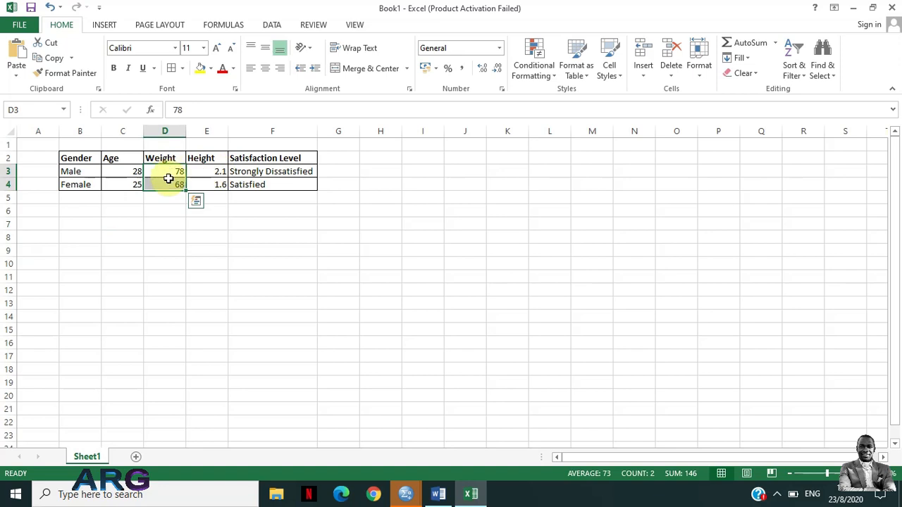
{"action": "left_click_drag", "start_coordinate": [216, 172], "coordinate": [213, 183]}
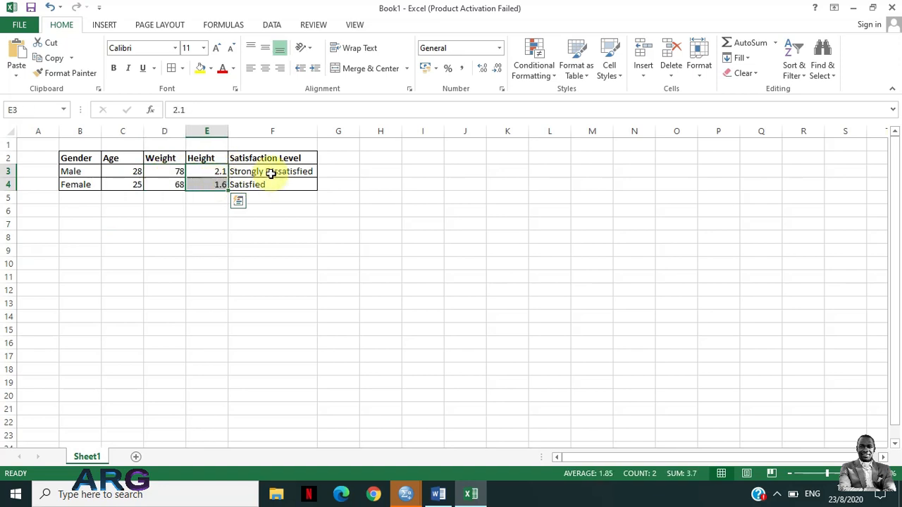
{"action": "left_click_drag", "start_coordinate": [272, 173], "coordinate": [272, 185]}
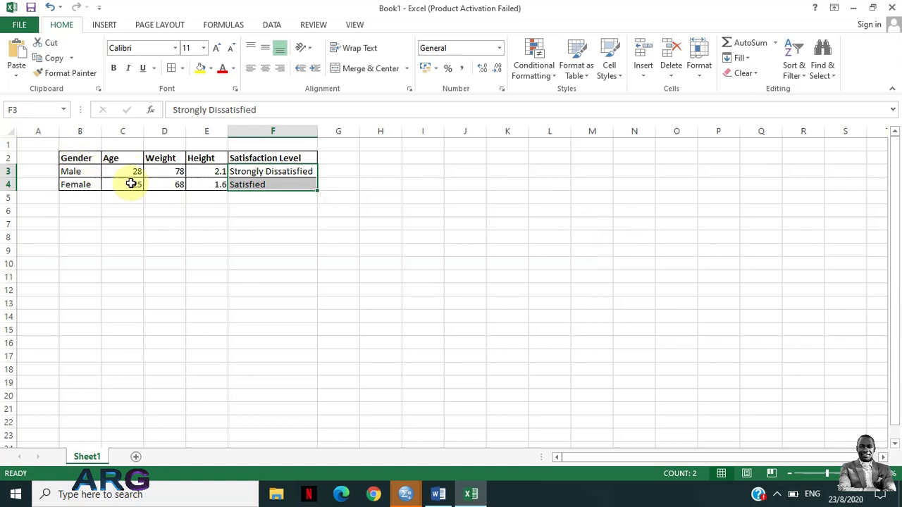
{"action": "left_click_drag", "start_coordinate": [73, 157], "coordinate": [271, 159]}
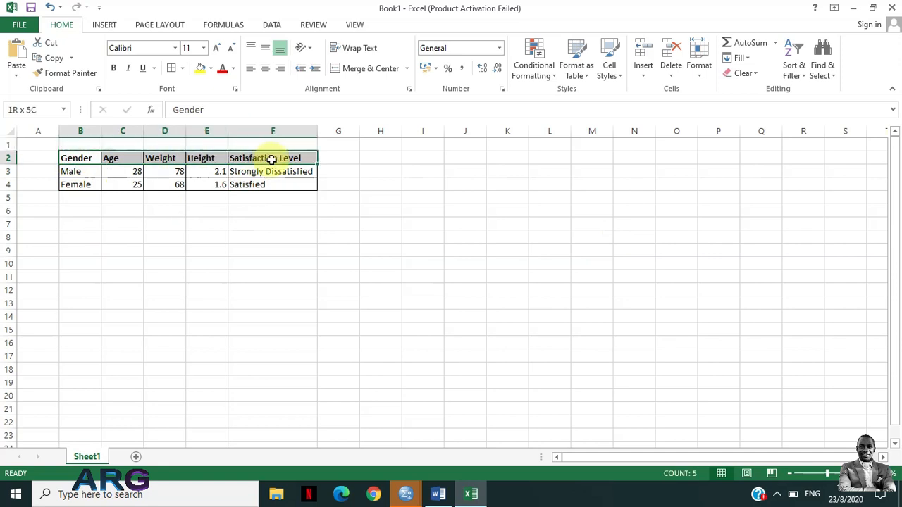
{"action": "double_click", "coordinate": [271, 159]}
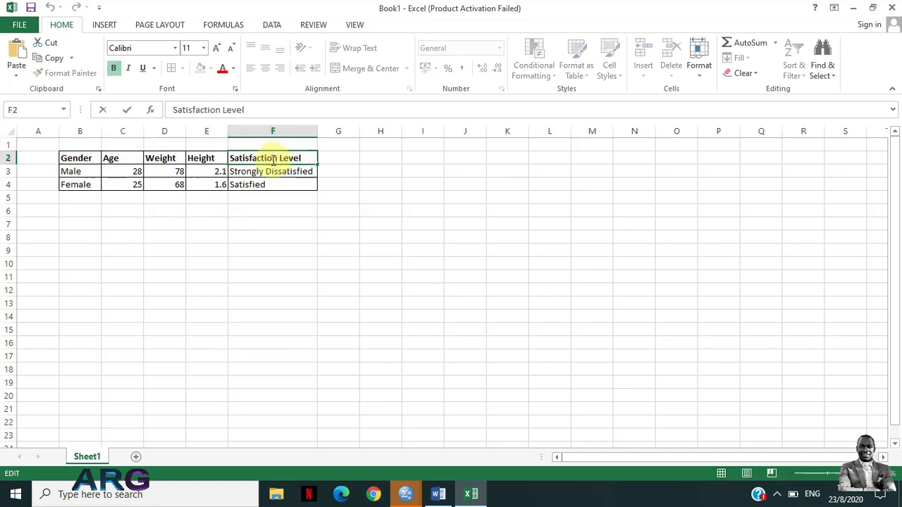
{"action": "left_click_drag", "start_coordinate": [61, 159], "coordinate": [258, 156]}
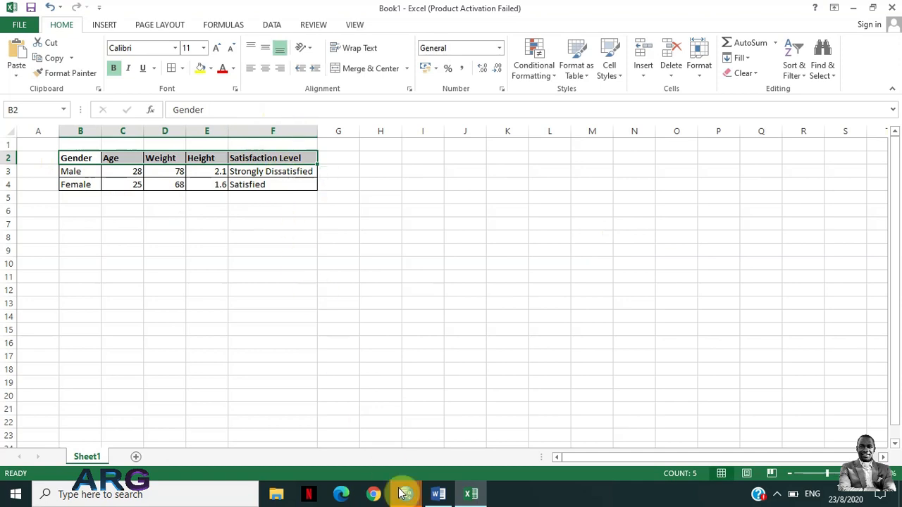
Switch to SPSS, start a new dataset with the Type in data option, and look at Data View before returning to Variable View
{"action": "mouse_move", "coordinate": [405, 499]}
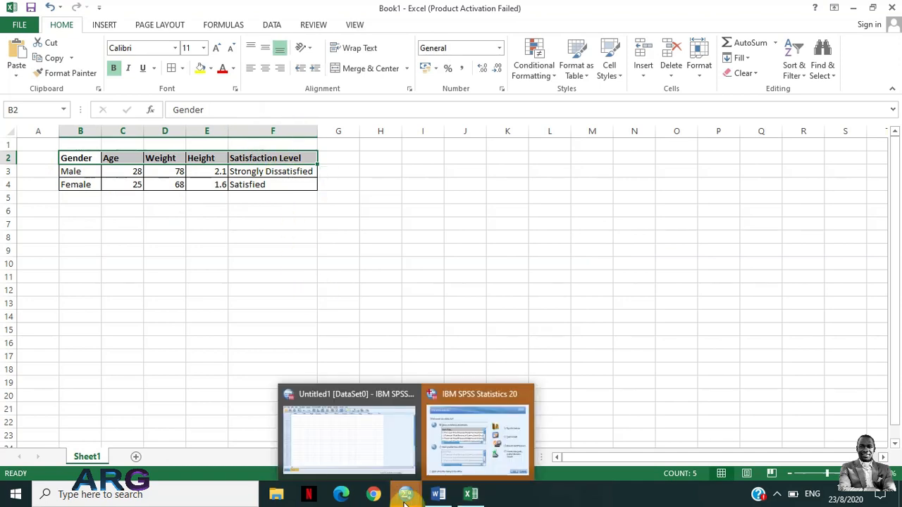
{"action": "left_click", "coordinate": [477, 433]}
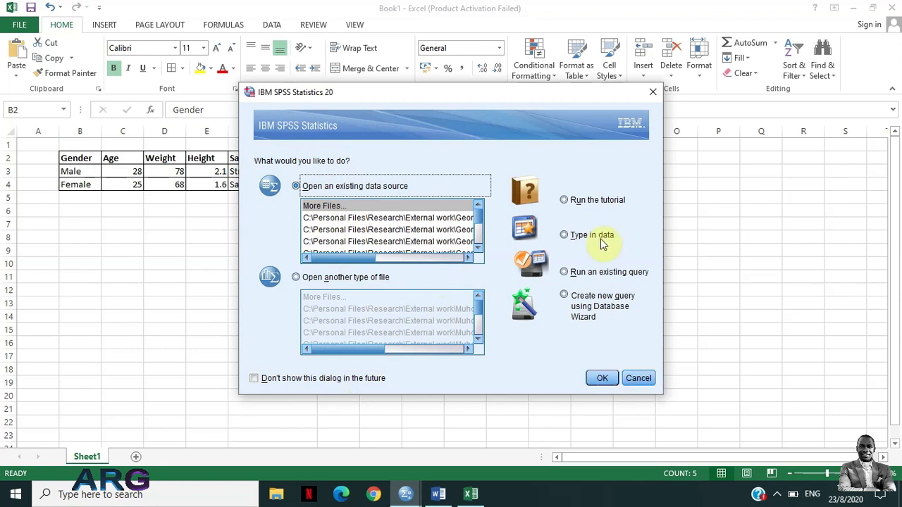
{"action": "left_click", "coordinate": [584, 236]}
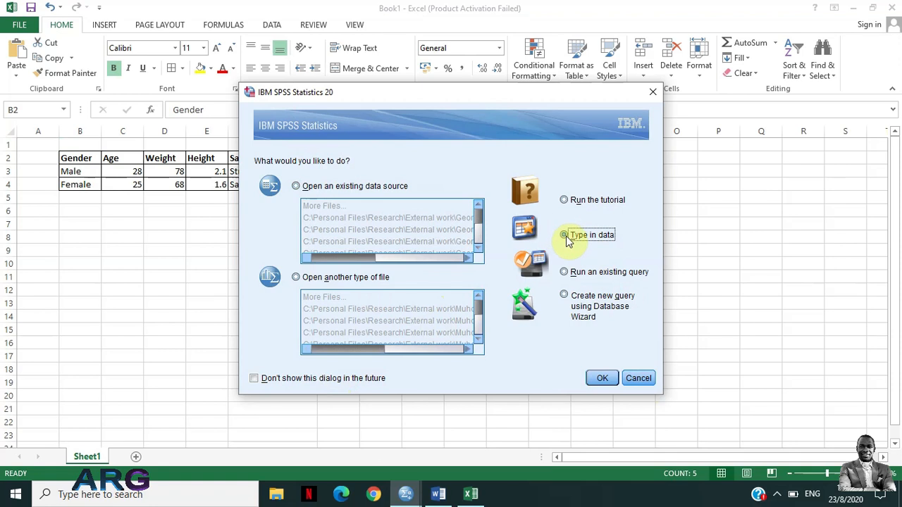
{"action": "left_click", "coordinate": [608, 384]}
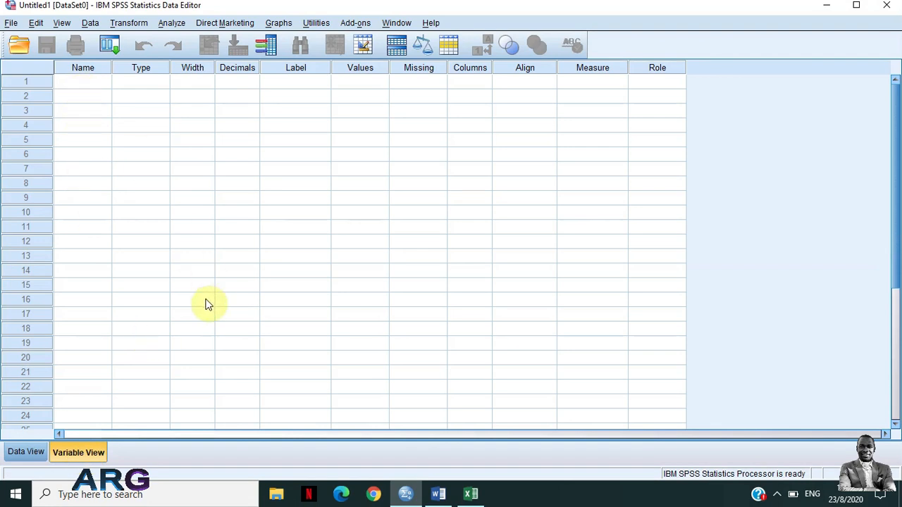
{"action": "left_click", "coordinate": [24, 454]}
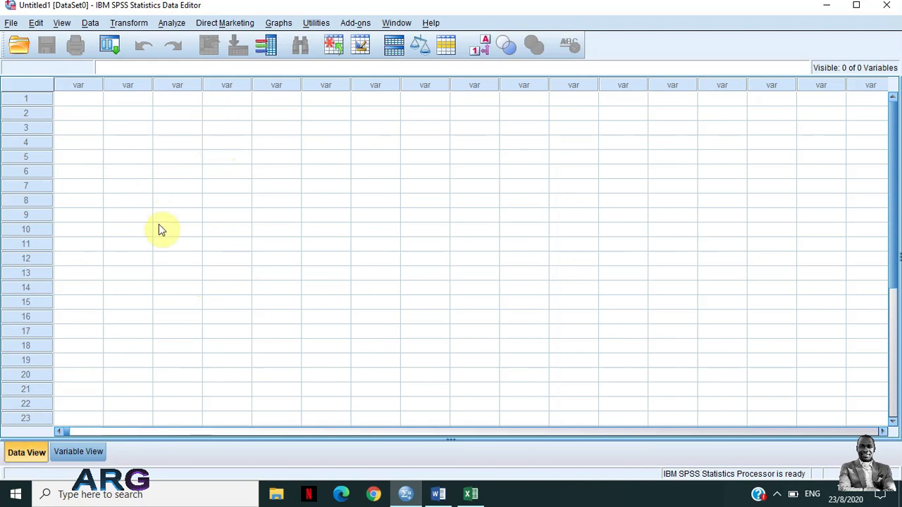
{"action": "left_click", "coordinate": [79, 454]}
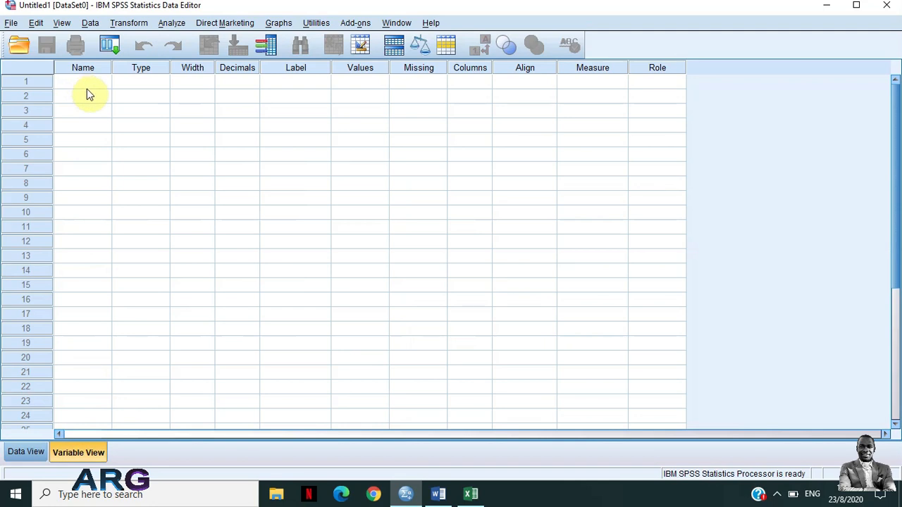
Switch to the Word questionnaire and review the gender, age, weight and height questions
{"action": "left_click", "coordinate": [438, 494]}
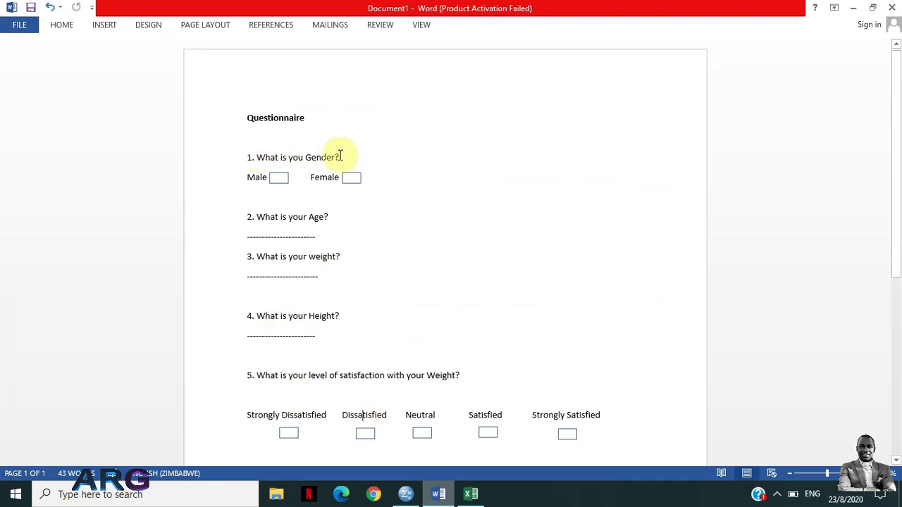
{"action": "triple_click", "coordinate": [312, 156]}
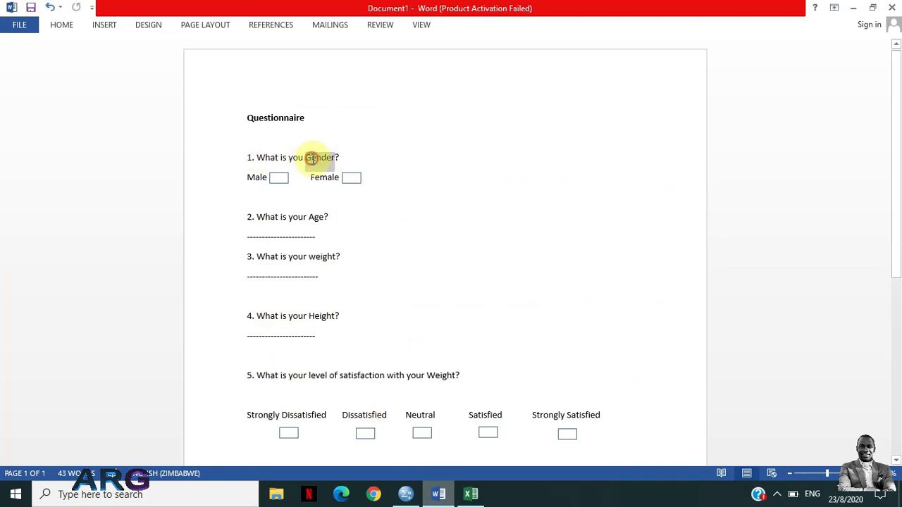
{"action": "double_click", "coordinate": [314, 217]}
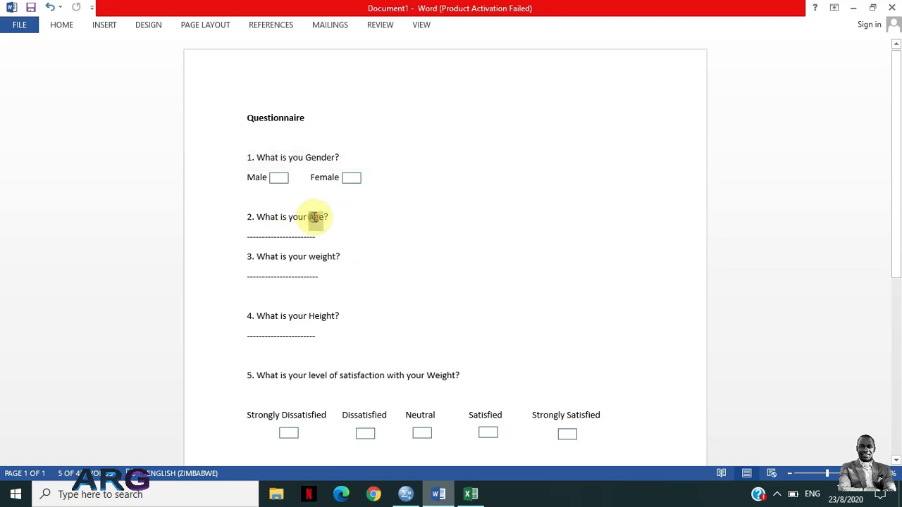
{"action": "triple_click", "coordinate": [323, 259]}
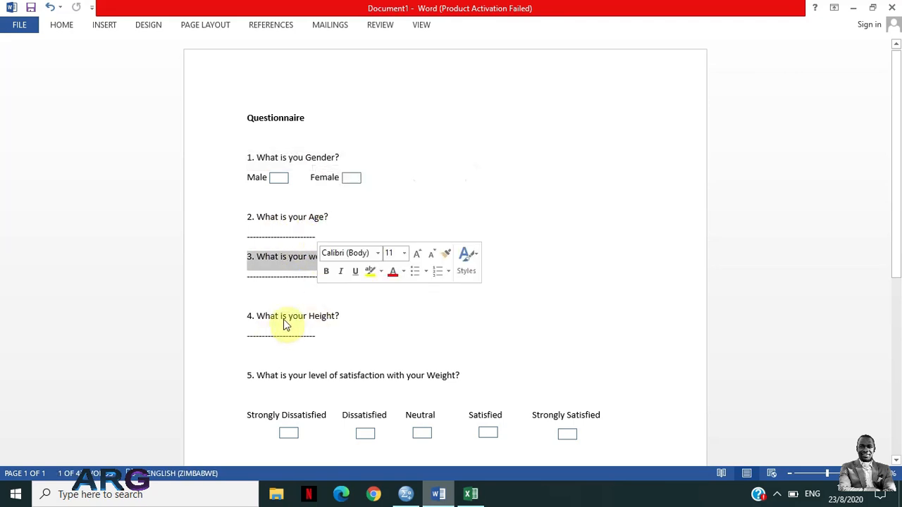
{"action": "double_click", "coordinate": [318, 316]}
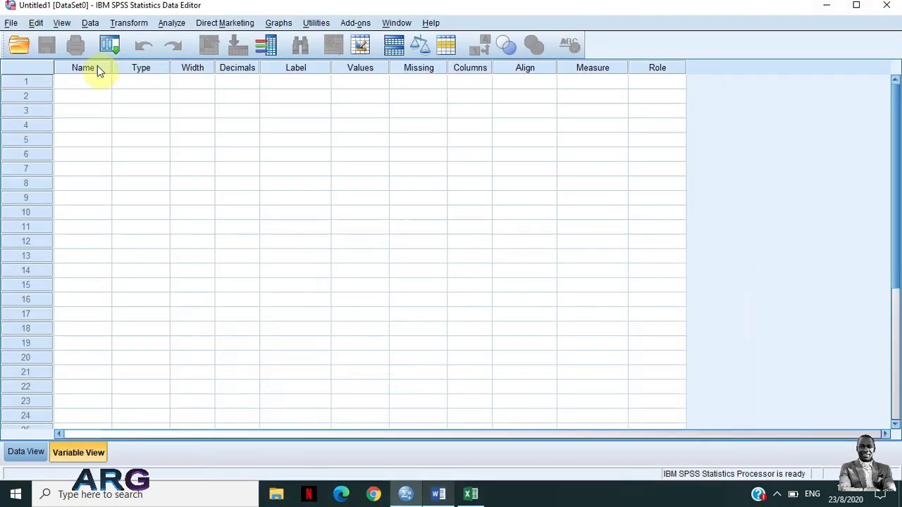
Try to name the first variable "Gender Of participant" with spaces between the words
{"action": "left_click", "coordinate": [88, 83]}
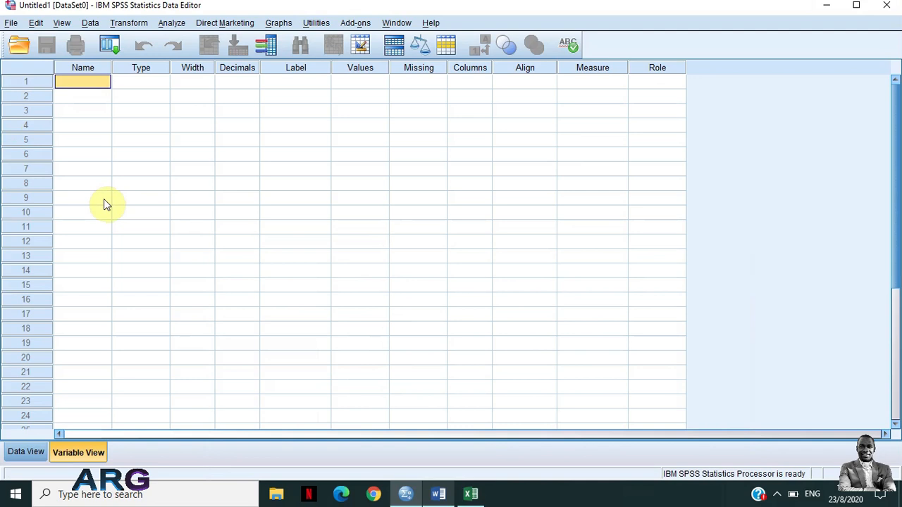
{"action": "type", "text": "Gender"}
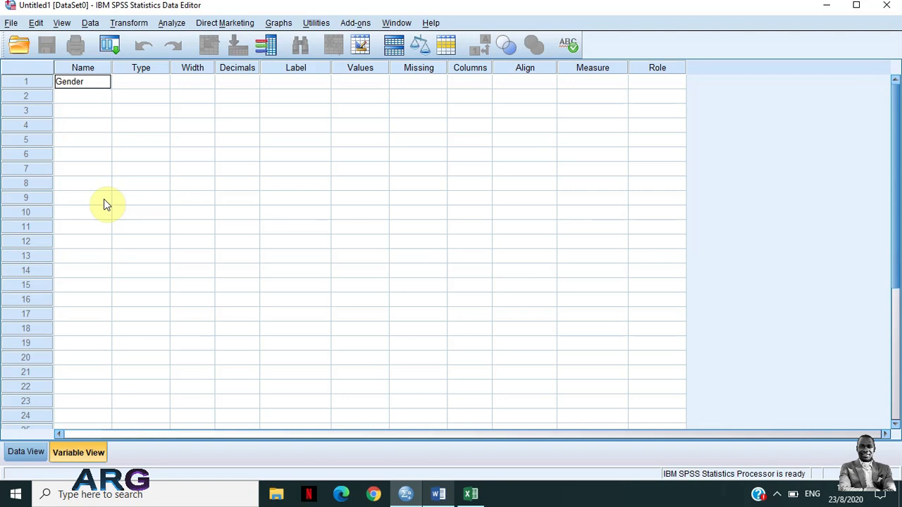
{"action": "left_click", "coordinate": [96, 82]}
{"action": "type", "text": "Of a"}
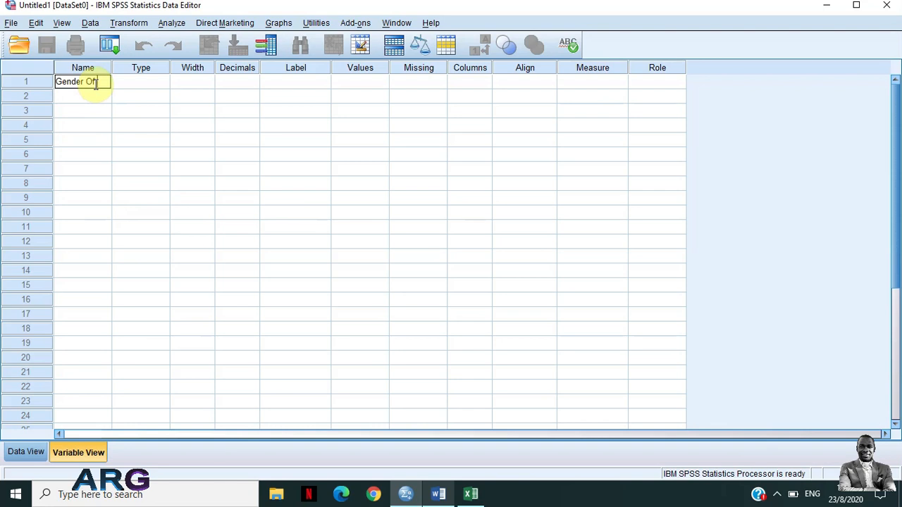
{"action": "key", "text": "BackSpace"}
{"action": "key", "text": "BackSpace"}
{"action": "type", "text": "part"}
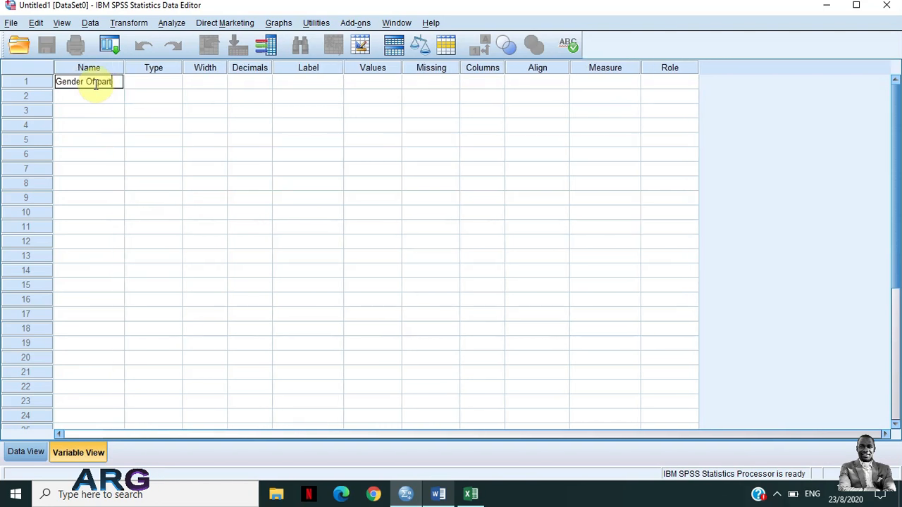
{"action": "type", "text": "oicipant"}
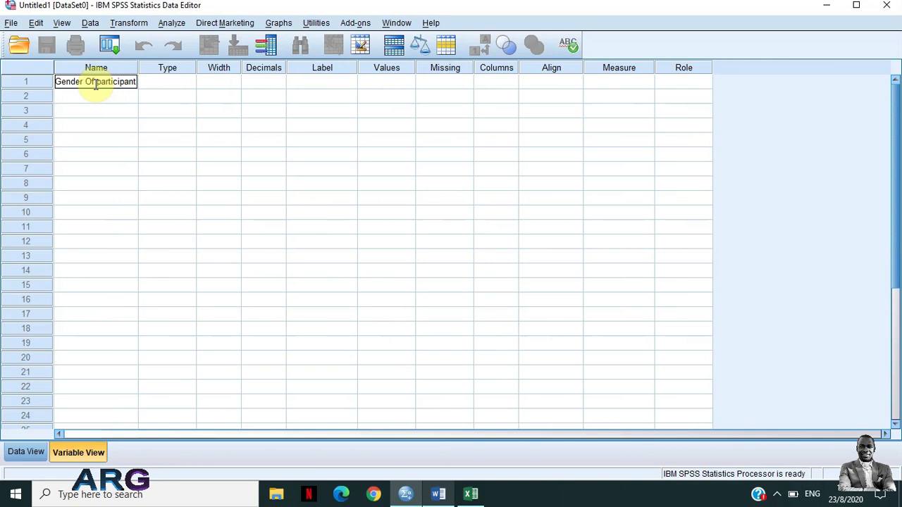
{"action": "left_click", "coordinate": [167, 83]}
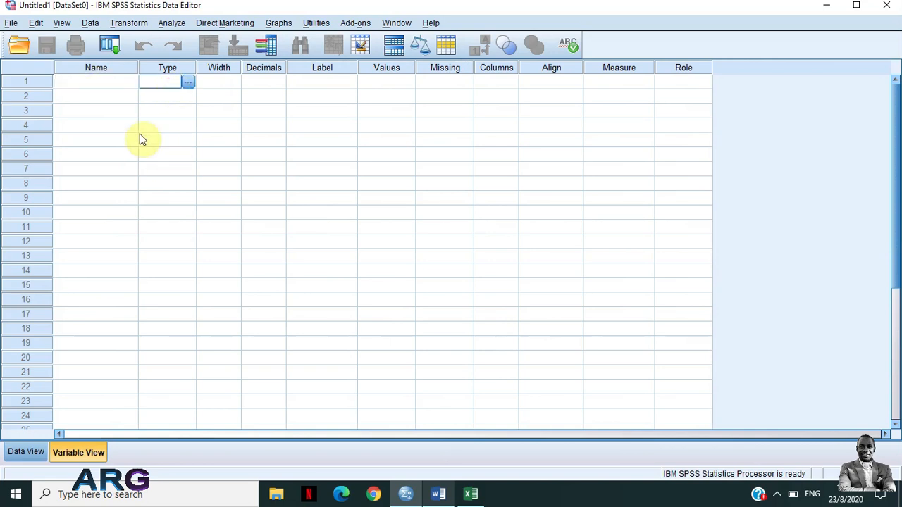
{"action": "left_click", "coordinate": [105, 85]}
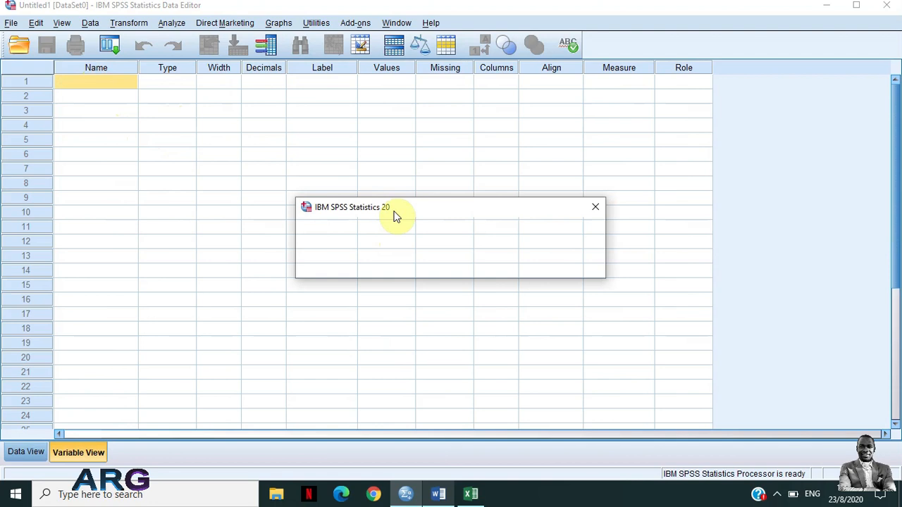
{"action": "left_click_drag", "start_coordinate": [395, 215], "coordinate": [369, 213]}
{"action": "left_click_drag", "start_coordinate": [367, 203], "coordinate": [285, 130]}
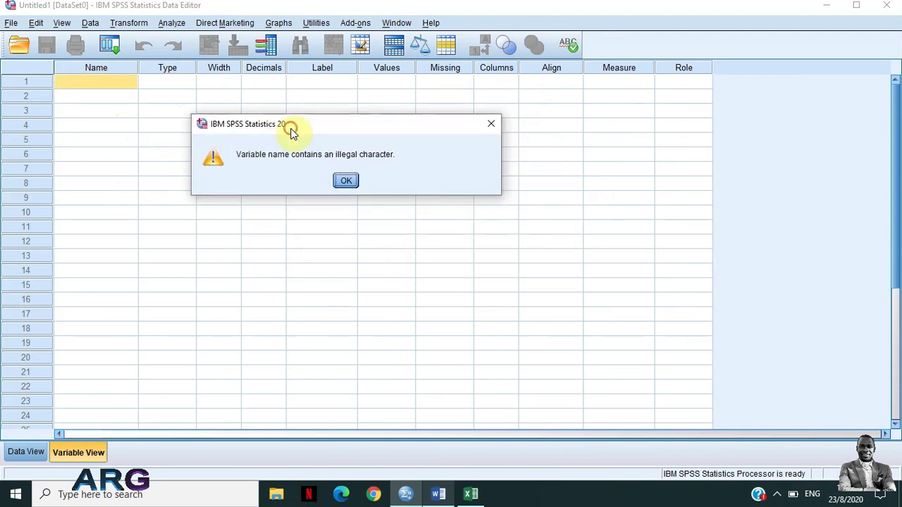
{"action": "left_click", "coordinate": [344, 181]}
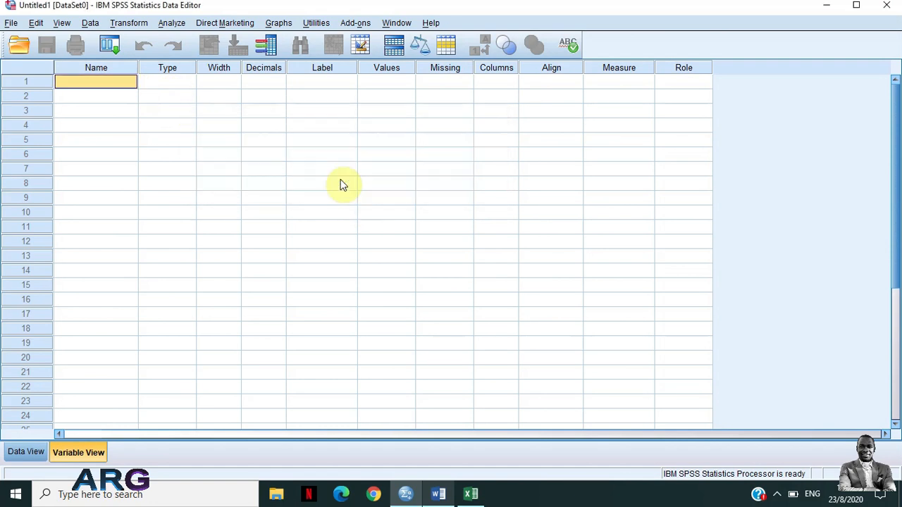
Enter Gender as the name of the first variable
{"action": "left_click", "coordinate": [83, 81]}
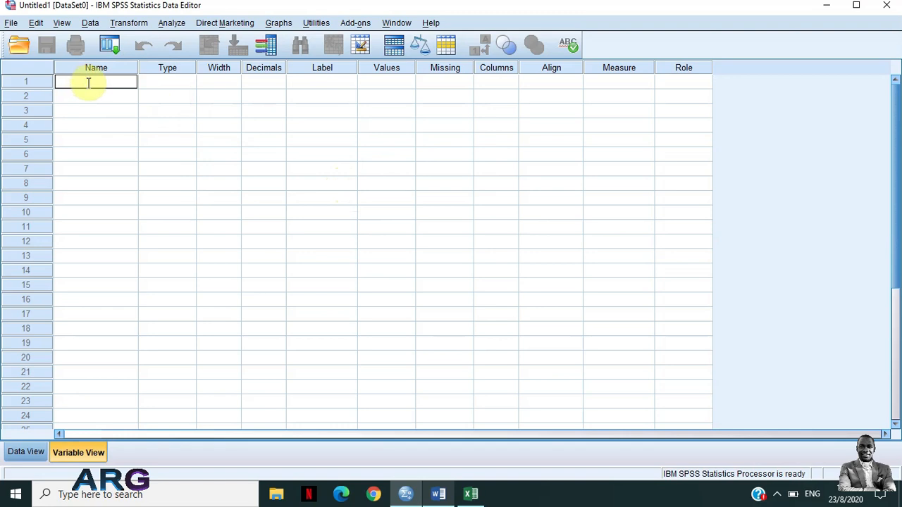
{"action": "type", "text": "Gender"}
Switch to the Excel workbook and examine the Male and Female responses under Gender
{"action": "left_click", "coordinate": [471, 494]}
{"action": "left_click_drag", "start_coordinate": [75, 171], "coordinate": [75, 180]}
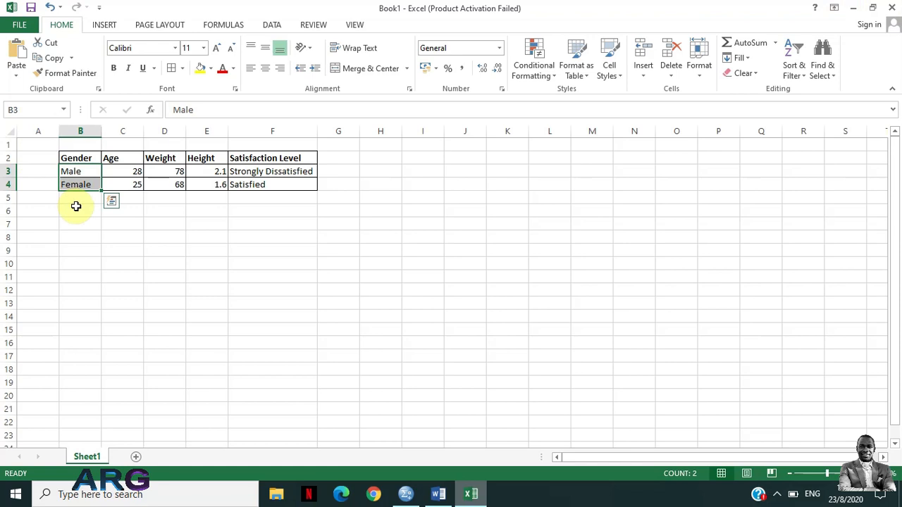
{"action": "left_click", "coordinate": [72, 173]}
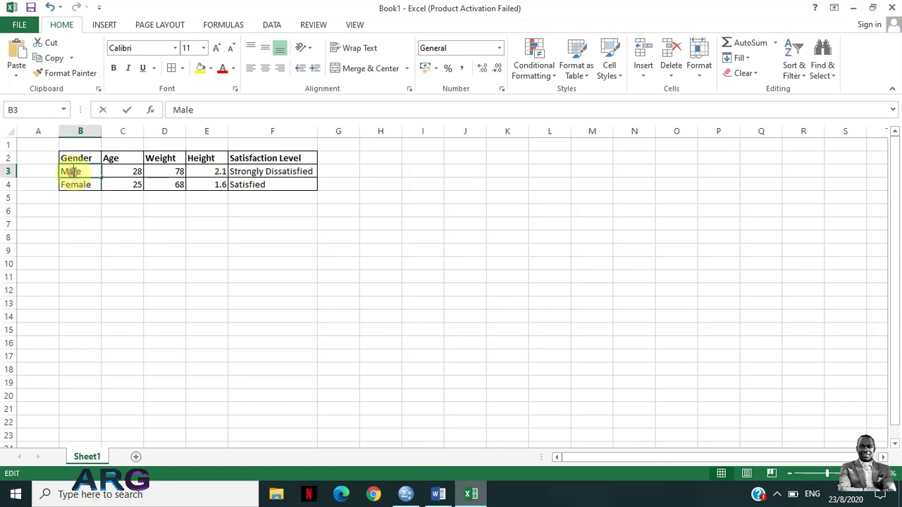
{"action": "left_click", "coordinate": [73, 183]}
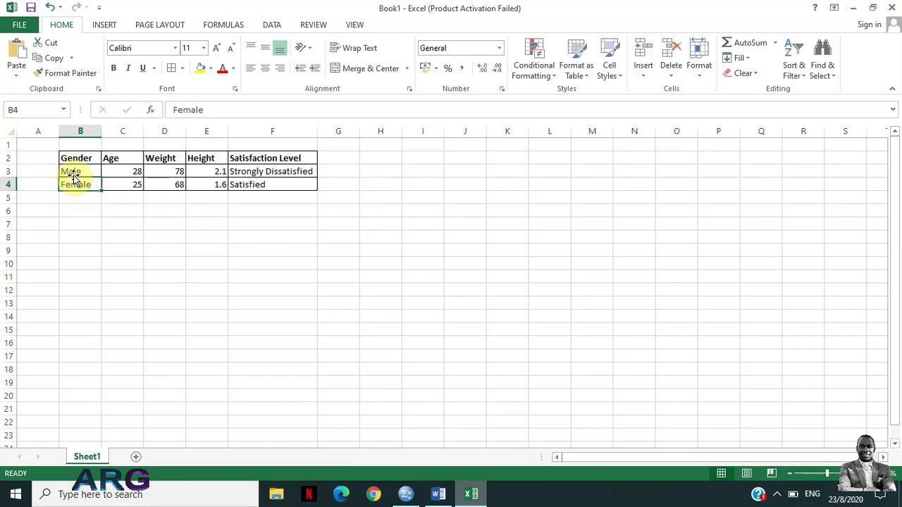
{"action": "left_click", "coordinate": [73, 174]}
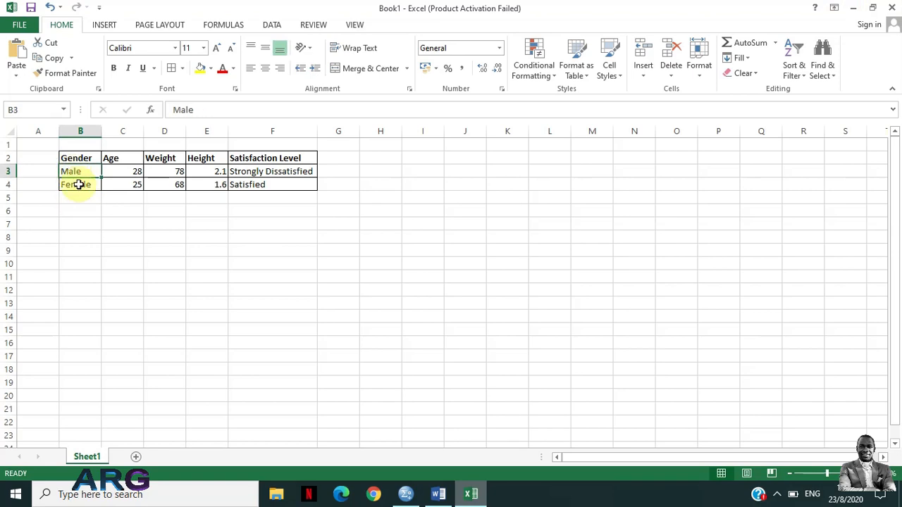
Check the Female entry in Excel, return to SPSS, and choose String as the Gender variable's type
{"action": "double_click", "coordinate": [79, 184]}
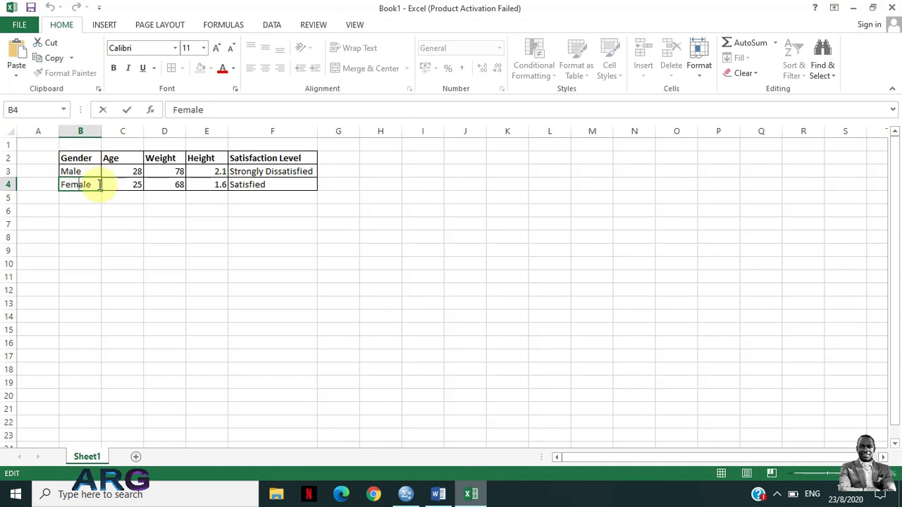
{"action": "left_click", "coordinate": [858, 15]}
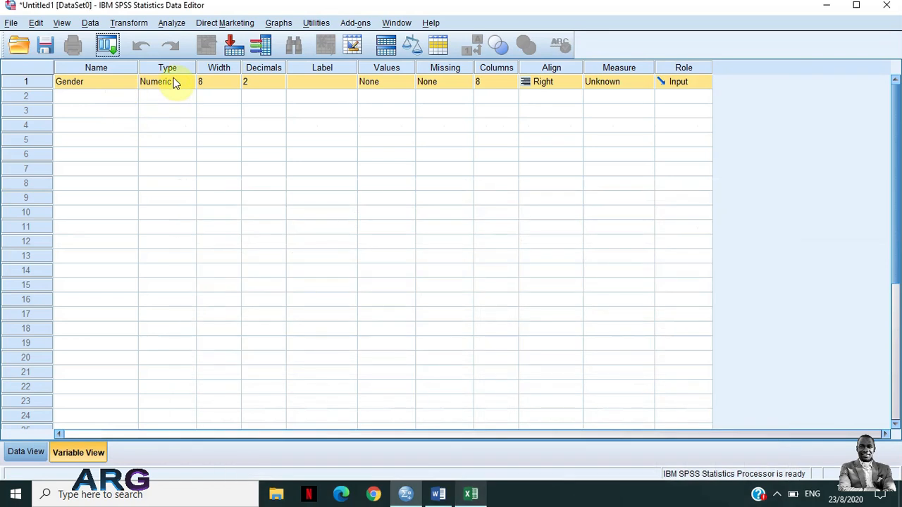
{"action": "left_click", "coordinate": [158, 84]}
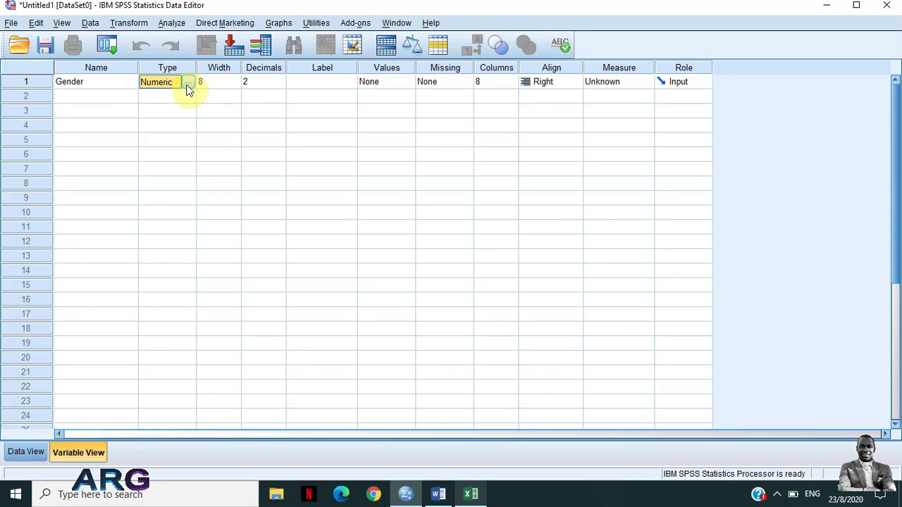
{"action": "left_click", "coordinate": [188, 85]}
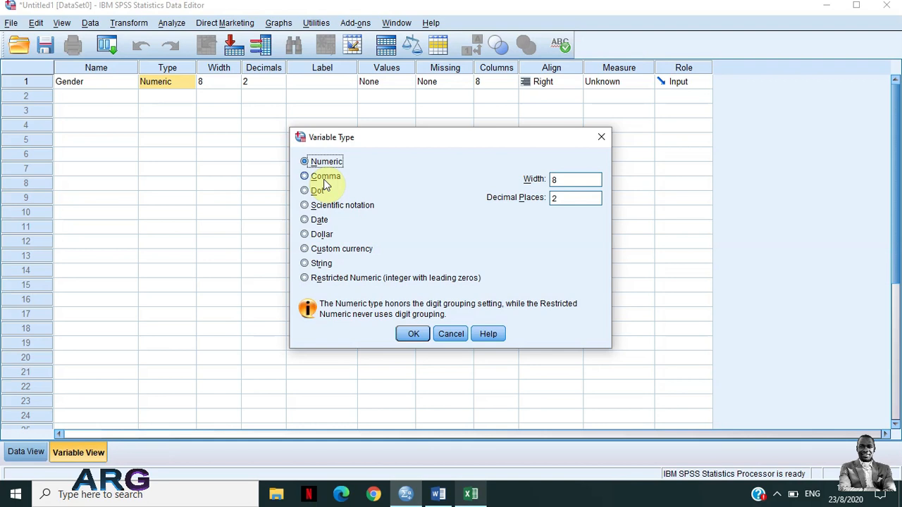
{"action": "left_click", "coordinate": [305, 263]}
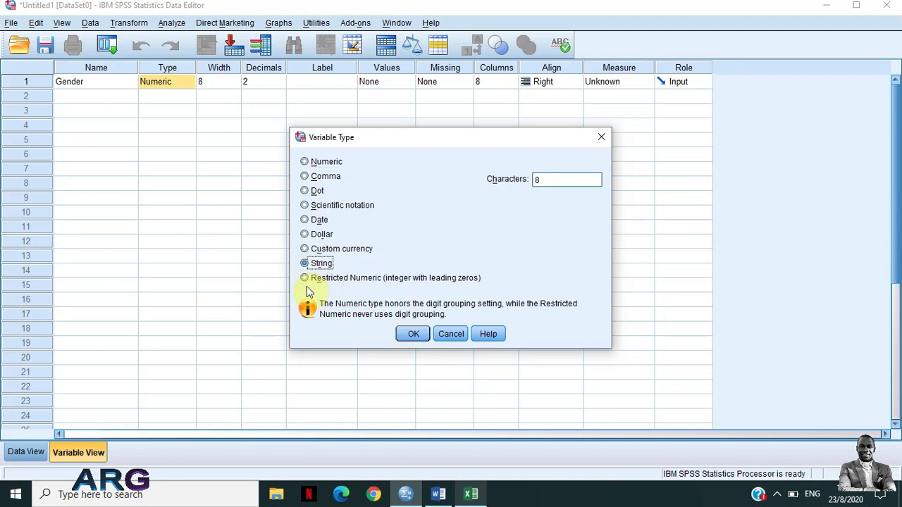
Check the length of the Female entry in Excel and set the Gender string type to 6 characters in SPSS
{"action": "left_click", "coordinate": [546, 178]}
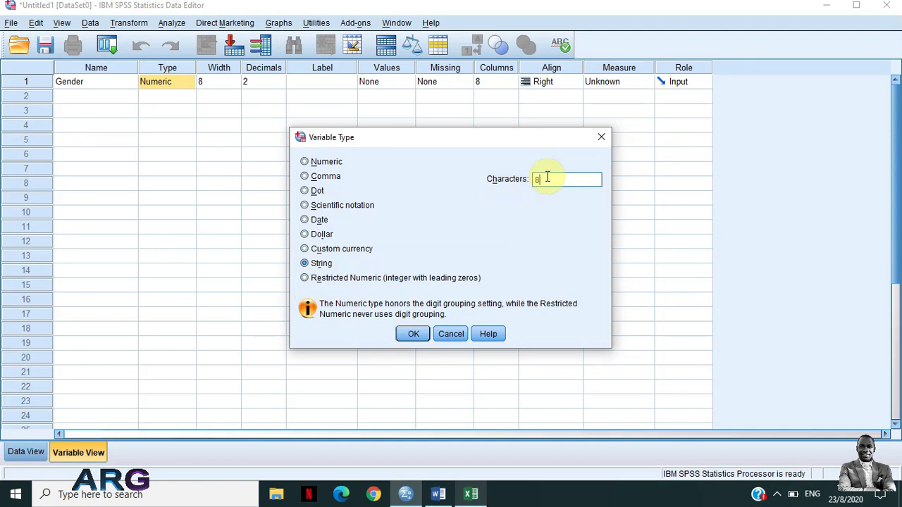
{"action": "left_click", "coordinate": [475, 497]}
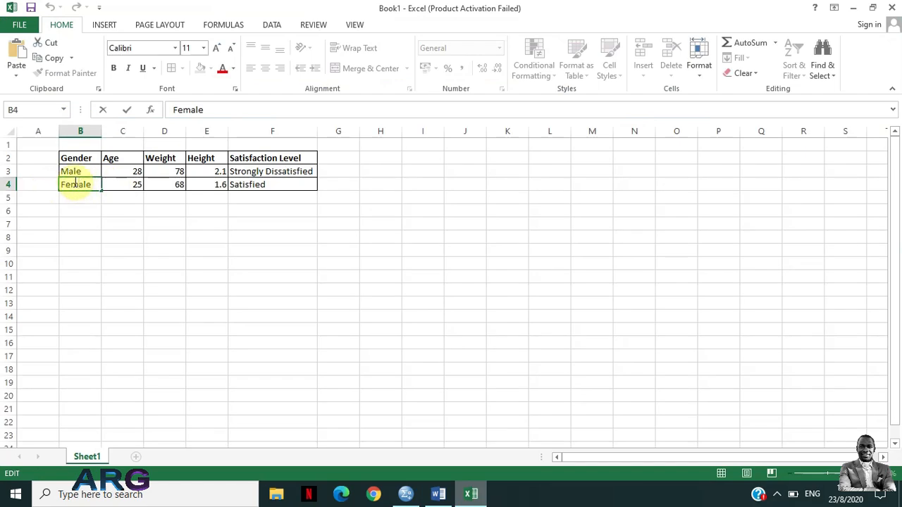
{"action": "left_click", "coordinate": [852, 8]}
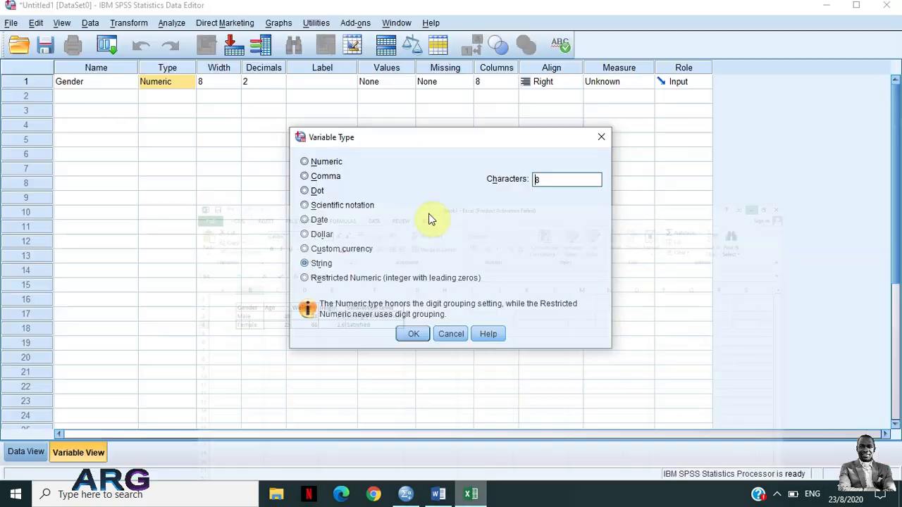
{"action": "double_click", "coordinate": [539, 180]}
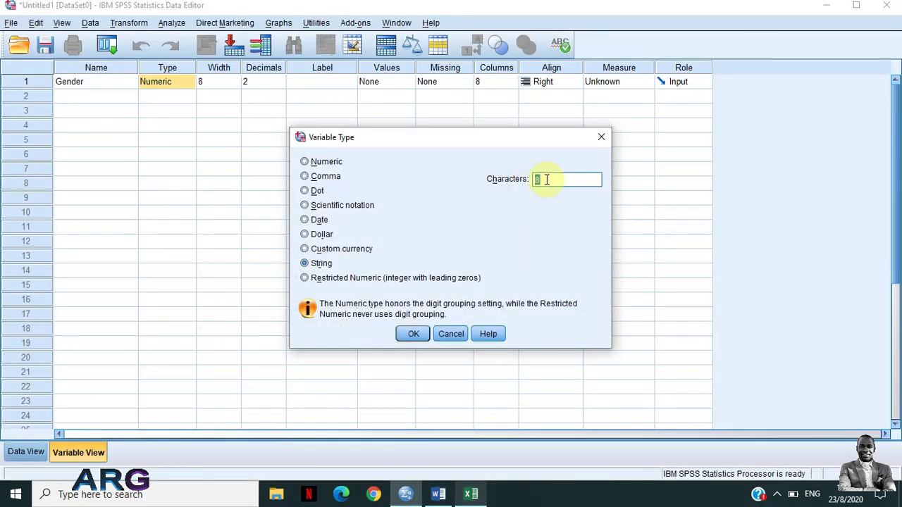
{"action": "type", "text": "6"}
{"action": "left_click", "coordinate": [414, 334]}
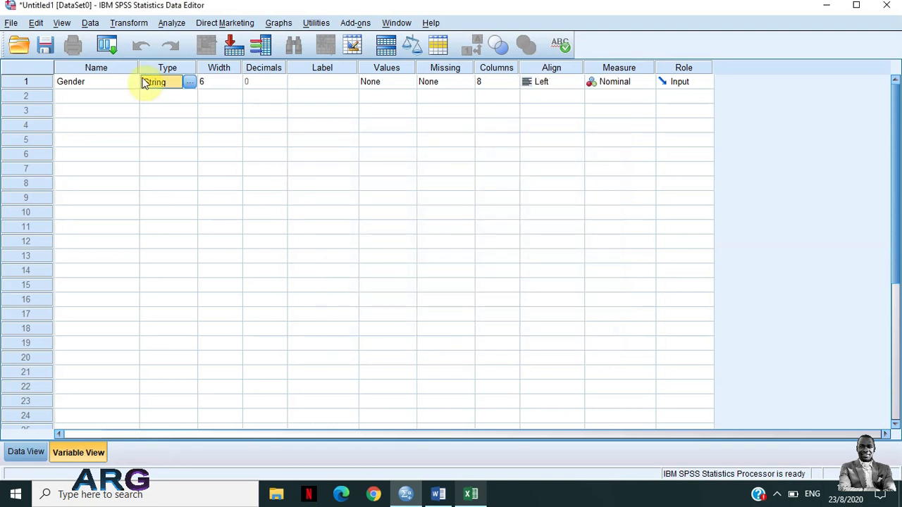
Set the Gender variable's width to 8
{"action": "left_click", "coordinate": [218, 82]}
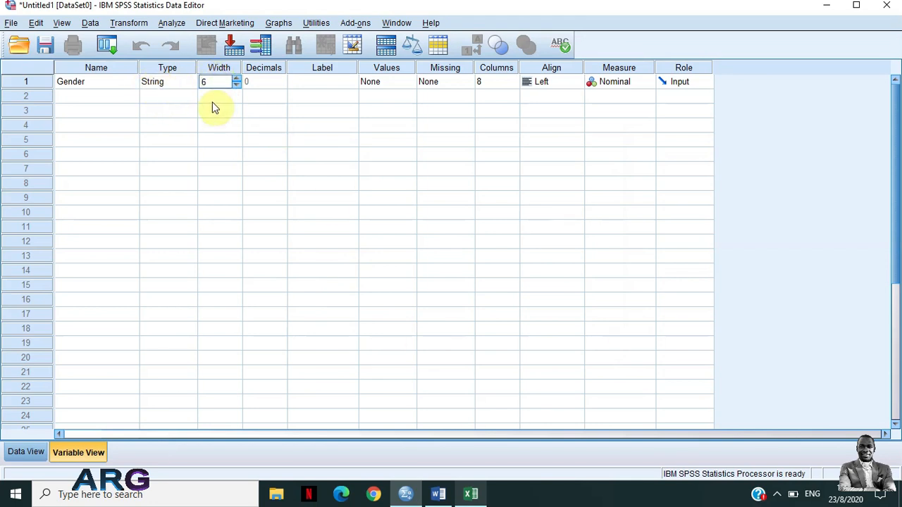
{"action": "double_click", "coordinate": [208, 82]}
{"action": "type", "text": "8"}
{"action": "left_click", "coordinate": [200, 112]}
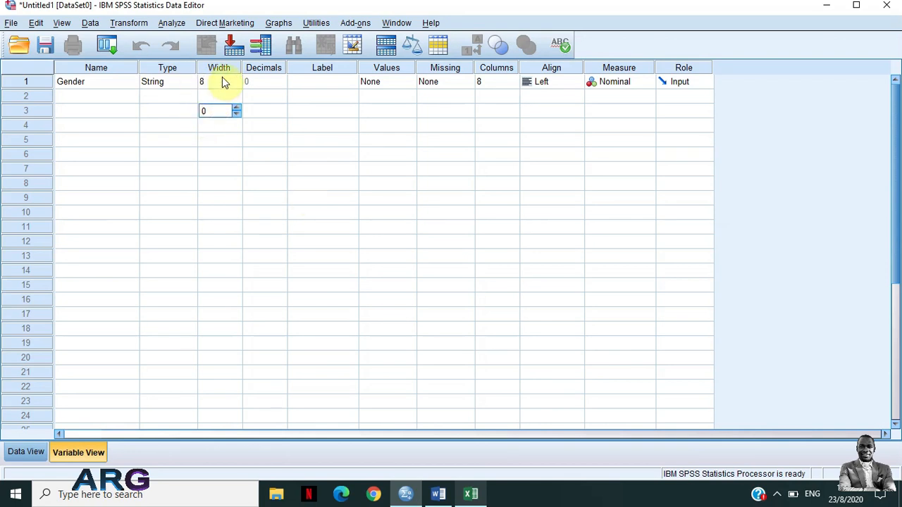
Try widths of 3 and 1 for the Gender variable, and settle on a width of 6
{"action": "left_click", "coordinate": [223, 82]}
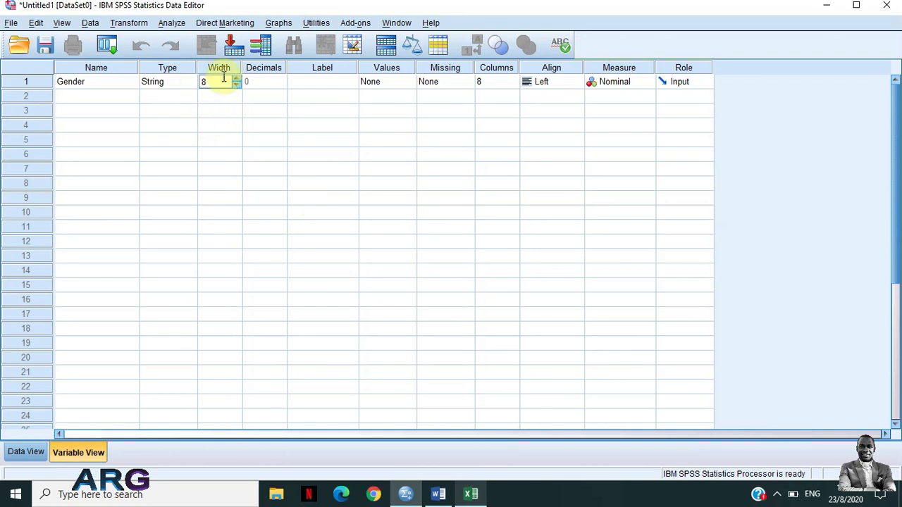
{"action": "key", "text": "BackSpace"}
{"action": "type", "text": "6"}
{"action": "key", "text": "BackSpace"}
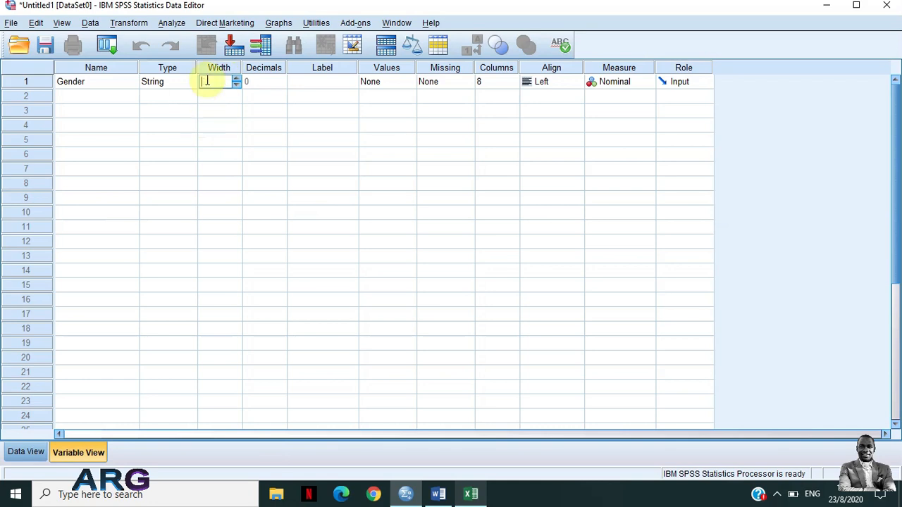
{"action": "type", "text": "3"}
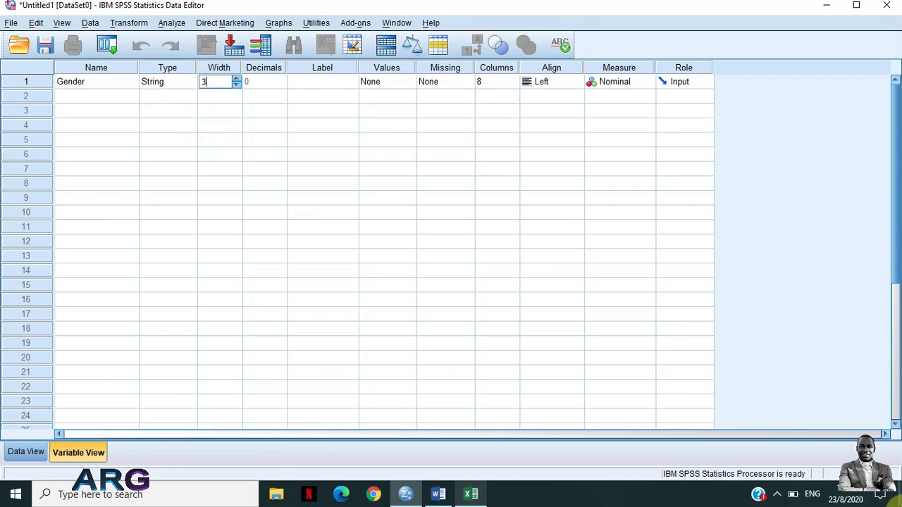
{"action": "key", "text": "BackSpace"}
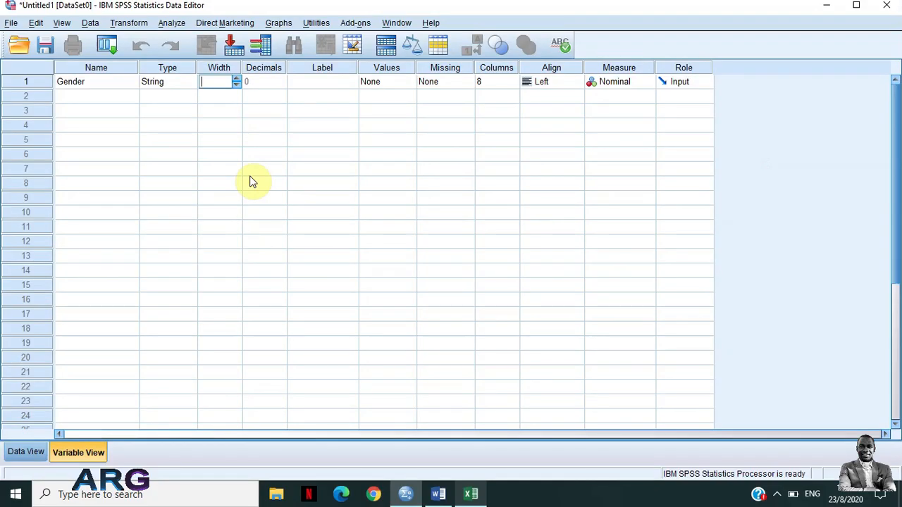
{"action": "type", "text": "1"}
{"action": "key", "text": "BackSpace"}
{"action": "type", "text": "6"}
{"action": "left_click", "coordinate": [276, 80]}
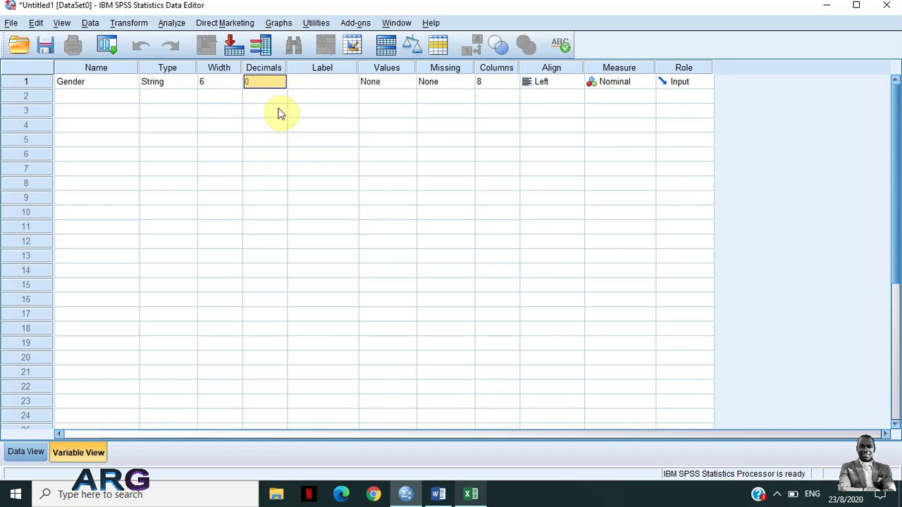
Label the Gender variable "This variable is for gender of the participant"
{"action": "left_click", "coordinate": [318, 85]}
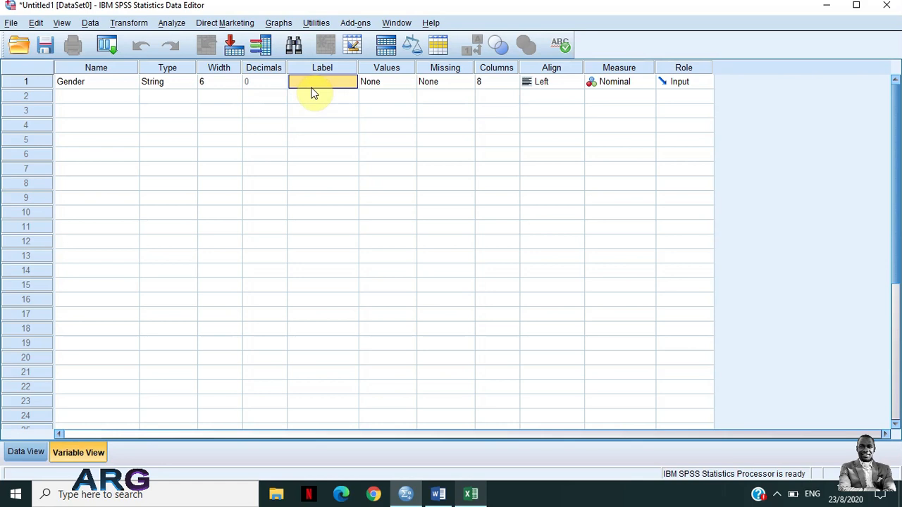
{"action": "type", "text": "This variable is go"}
{"action": "key", "text": "BackSpace"}
{"action": "key", "text": "BackSpace"}
{"action": "type", "text": "for gender of the particiapnt"}
{"action": "key", "text": "BackSpace"}
{"action": "key", "text": "BackSpace"}
{"action": "key", "text": "BackSpace"}
{"action": "key", "text": "BackSpace"}
{"action": "type", "text": "pant"}
{"action": "left_click", "coordinate": [389, 84]}
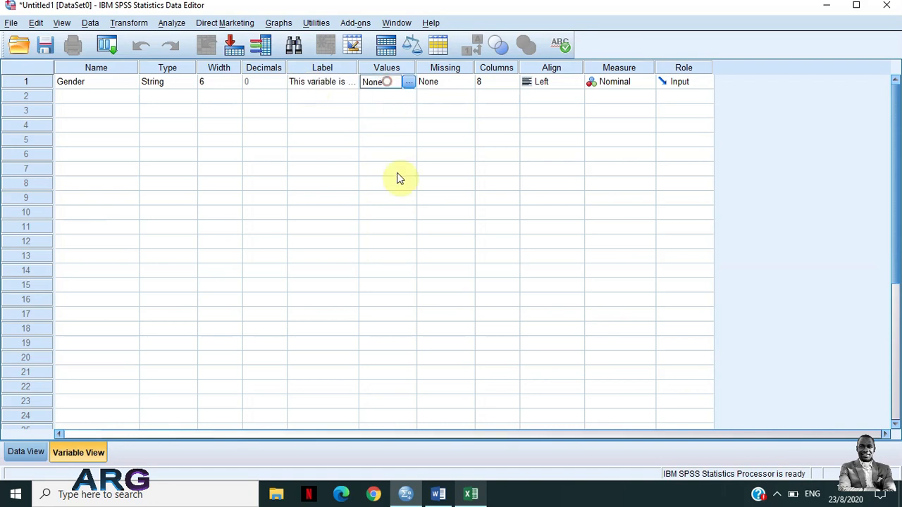
{"action": "left_click", "coordinate": [408, 84]}
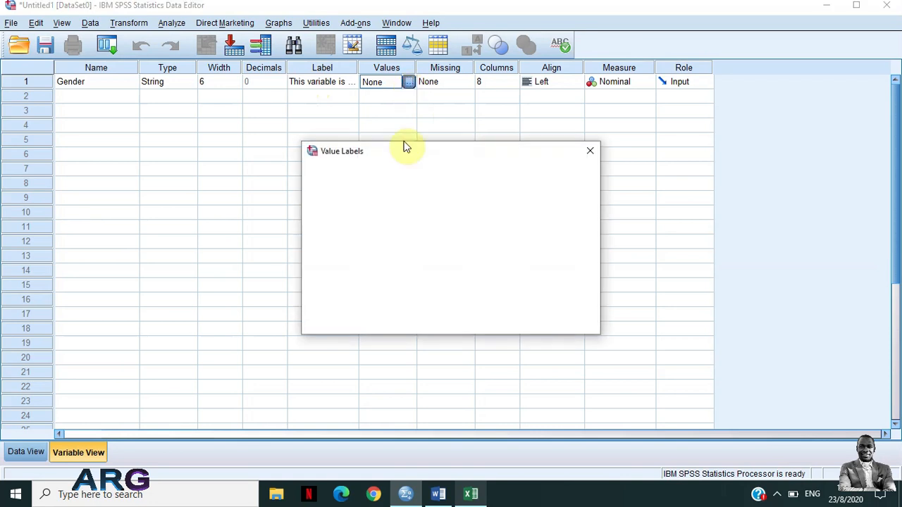
{"action": "left_click", "coordinate": [590, 151]}
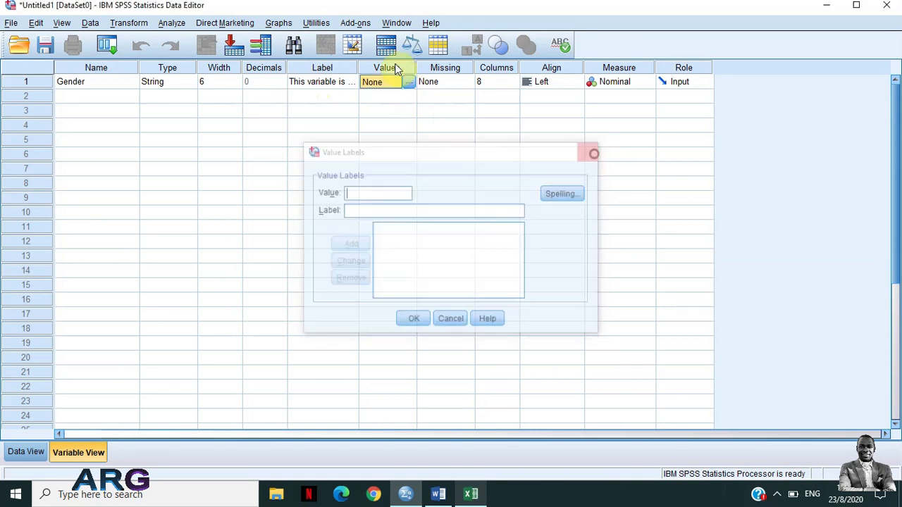
Review the answer options in the Word questionnaire and the gender responses in Excel, and return to SPSS
{"action": "left_click", "coordinate": [474, 499]}
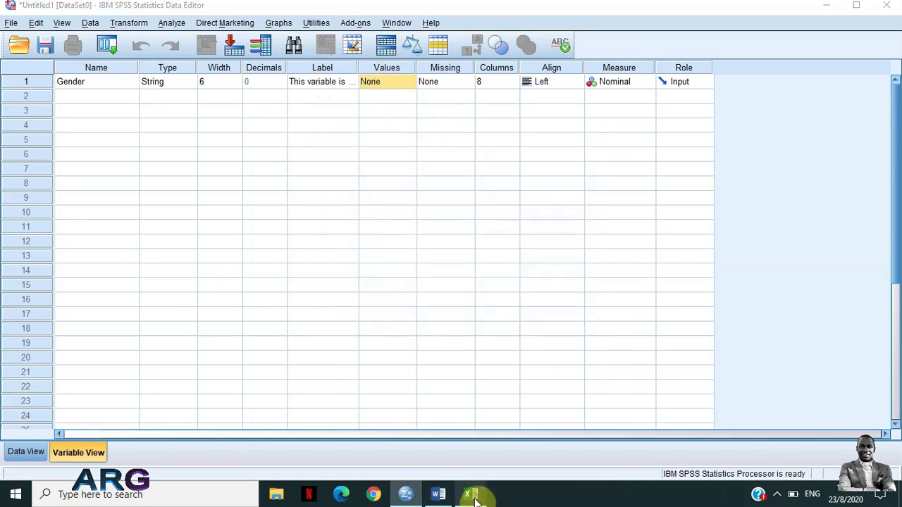
{"action": "left_click", "coordinate": [438, 493]}
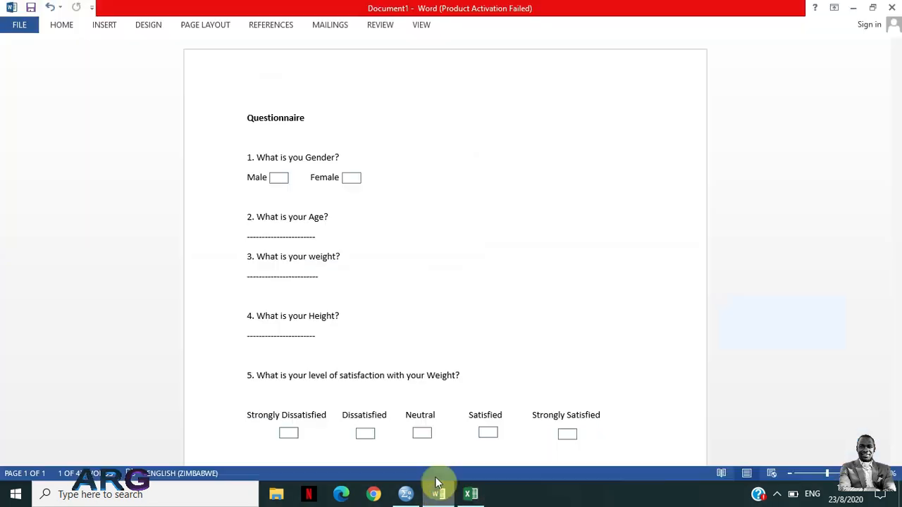
{"action": "double_click", "coordinate": [321, 316]}
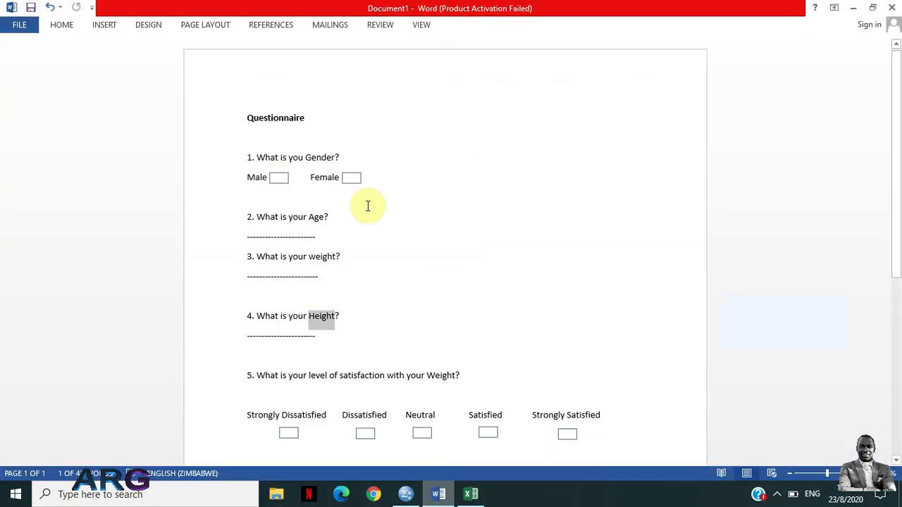
{"action": "left_click", "coordinate": [471, 493]}
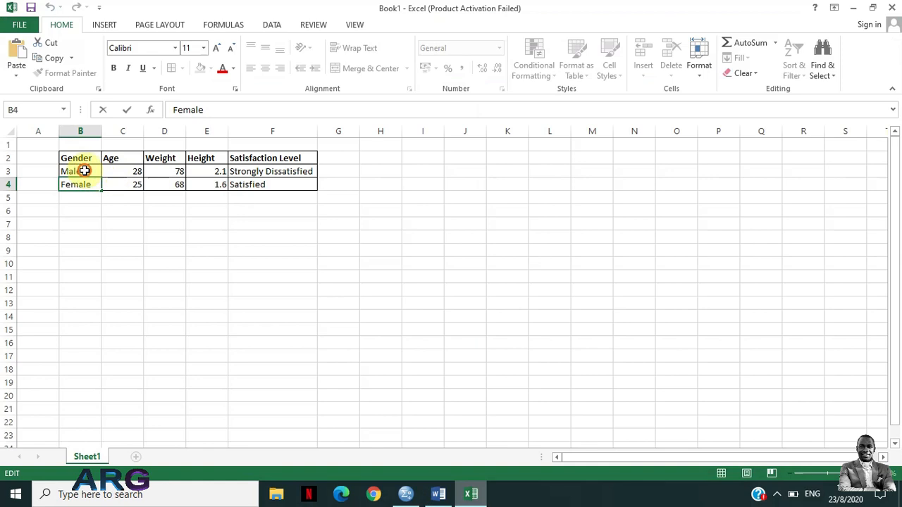
{"action": "left_click", "coordinate": [83, 173]}
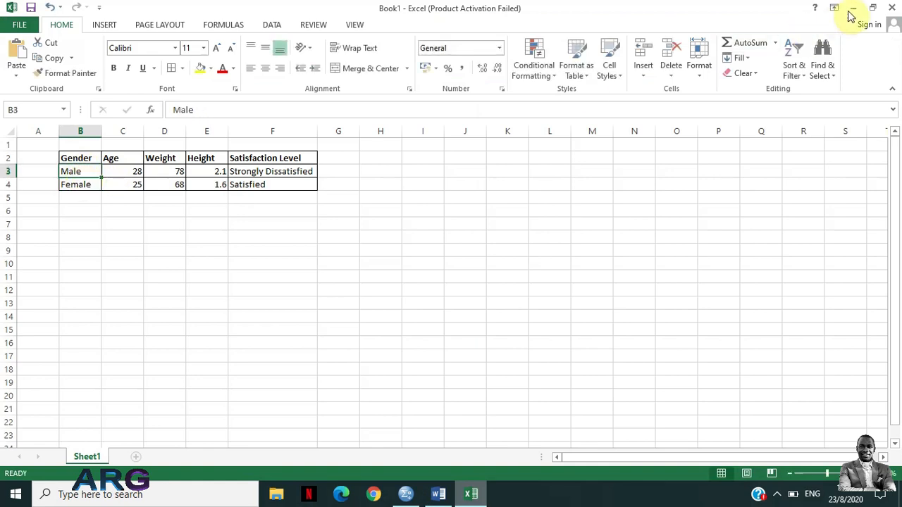
{"action": "left_click", "coordinate": [432, 498]}
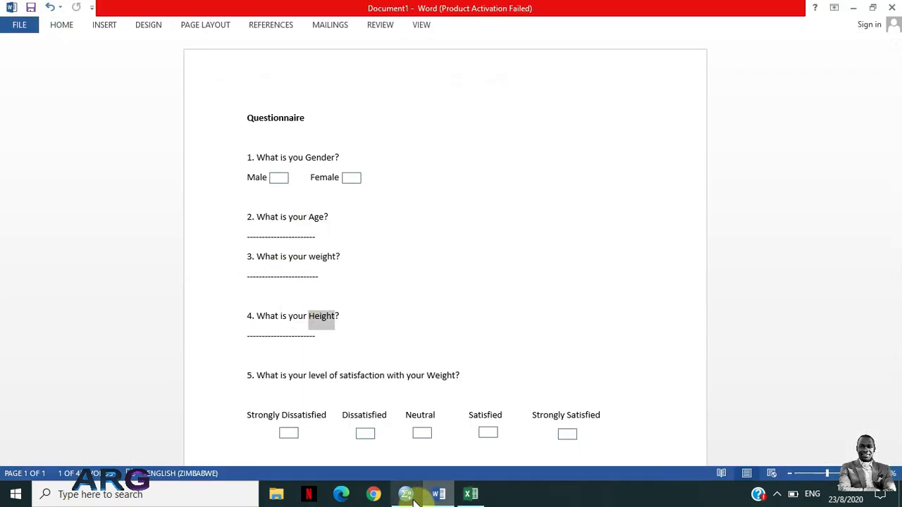
{"action": "left_click", "coordinate": [407, 495]}
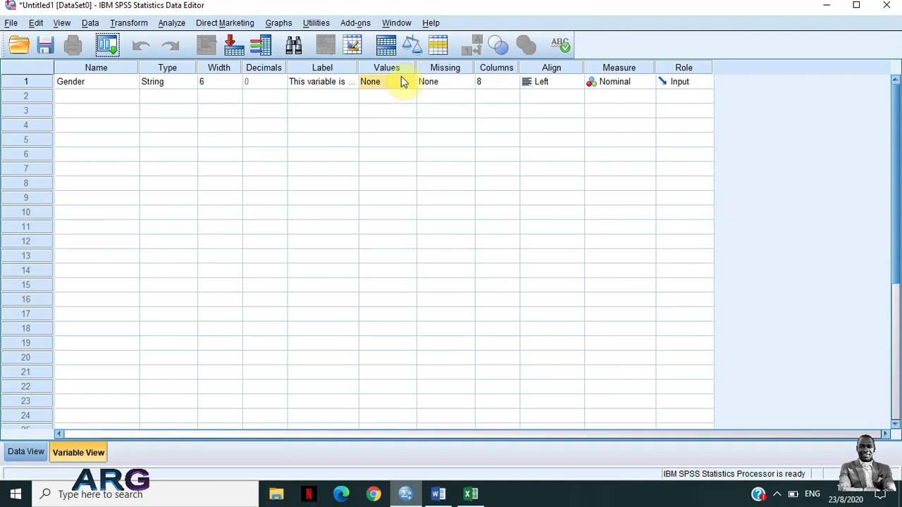
Add a value label for the Gender variable with both value and label set to Male
{"action": "left_click", "coordinate": [405, 80]}
{"action": "left_click", "coordinate": [409, 82]}
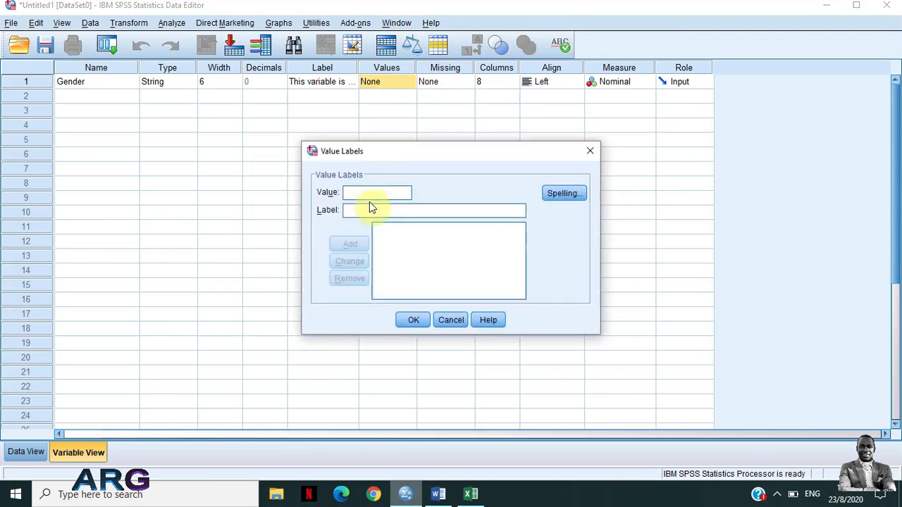
{"action": "type", "text": "Male"}
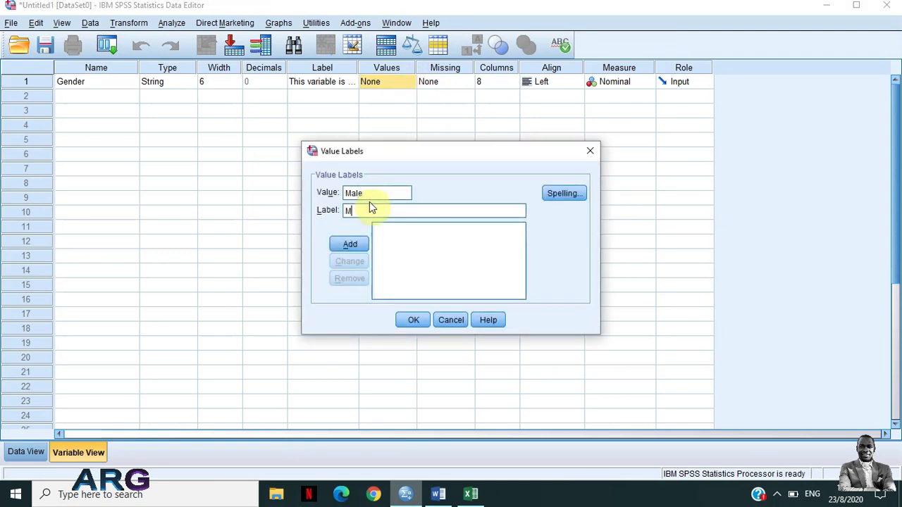
{"action": "left_click", "coordinate": [355, 246]}
Add a value label for the Gender variable with both value and label set to Female, apply the labels and review them
{"action": "type", "text": "Femake"}
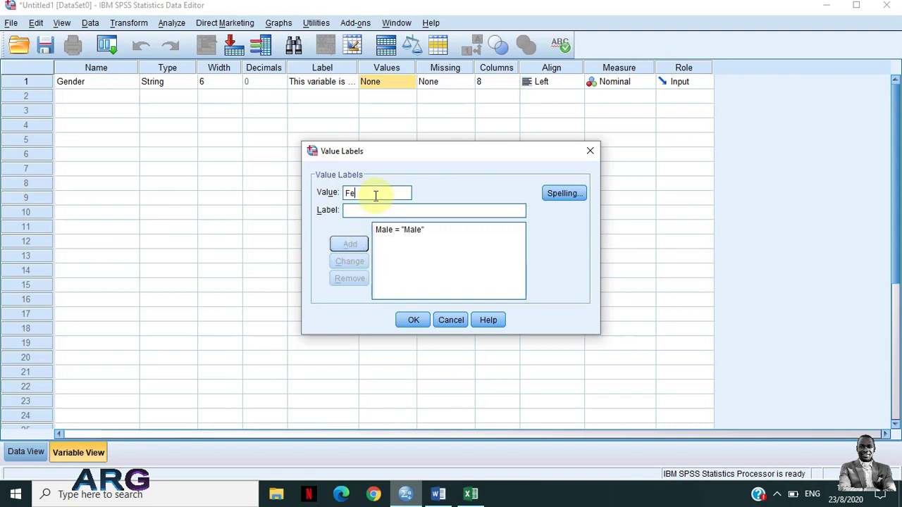
{"action": "key", "text": "BackSpace"}
{"action": "key", "text": "BackSpace"}
{"action": "type", "text": "le"}
{"action": "key", "text": "Tab"}
{"action": "type", "text": "Female"}
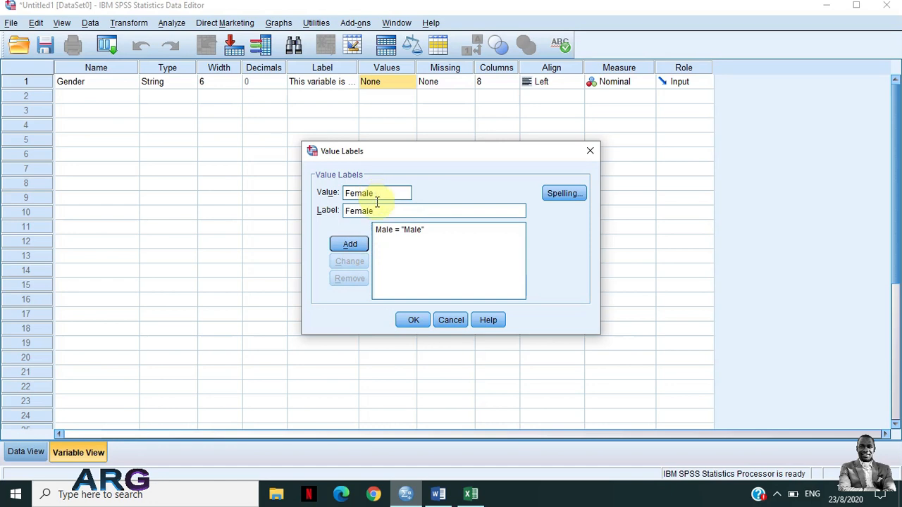
{"action": "left_click", "coordinate": [413, 321]}
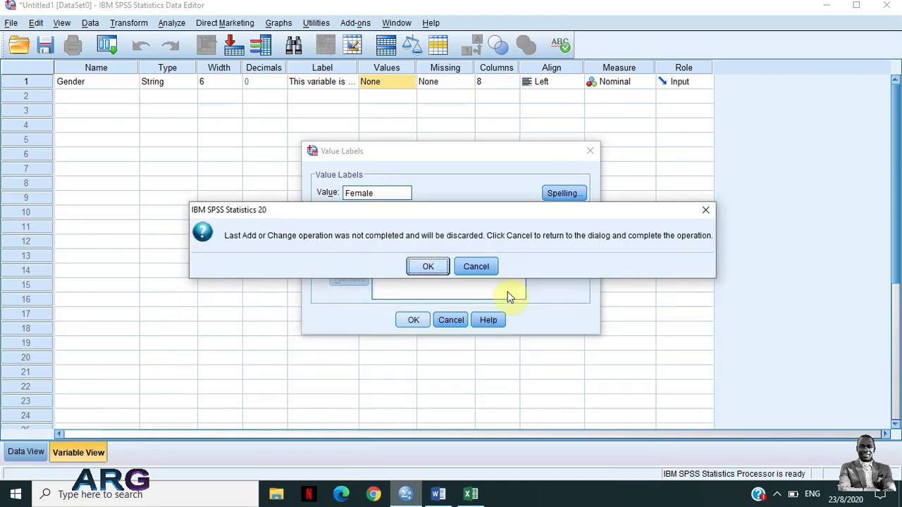
{"action": "left_click", "coordinate": [487, 267]}
{"action": "left_click", "coordinate": [353, 244]}
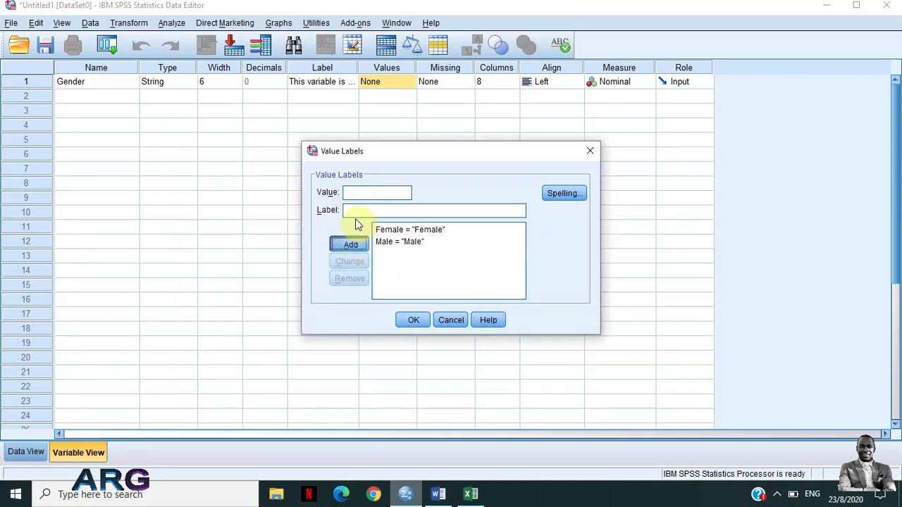
{"action": "left_click", "coordinate": [422, 320]}
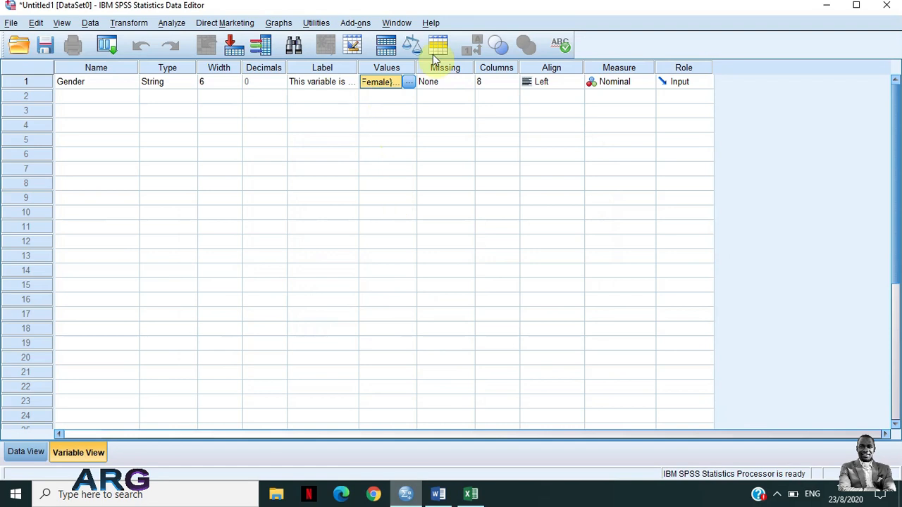
{"action": "left_click", "coordinate": [408, 81]}
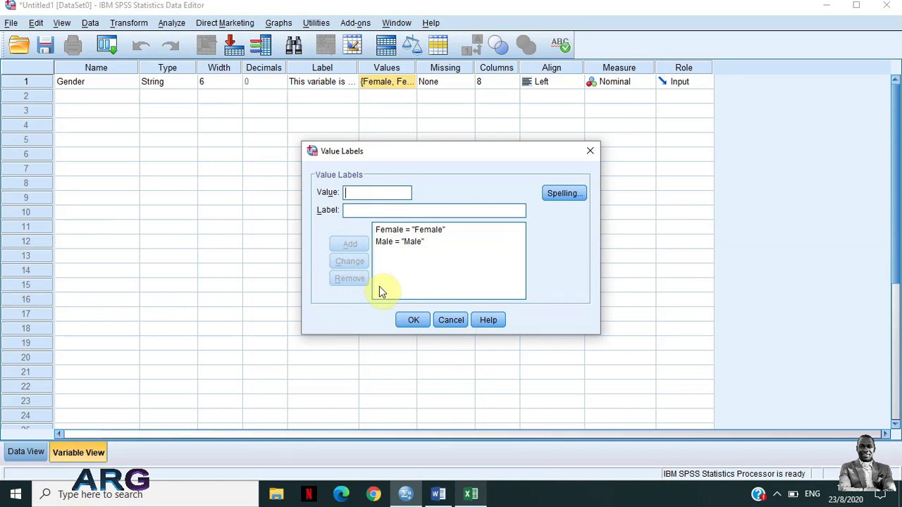
{"action": "left_click", "coordinate": [414, 322]}
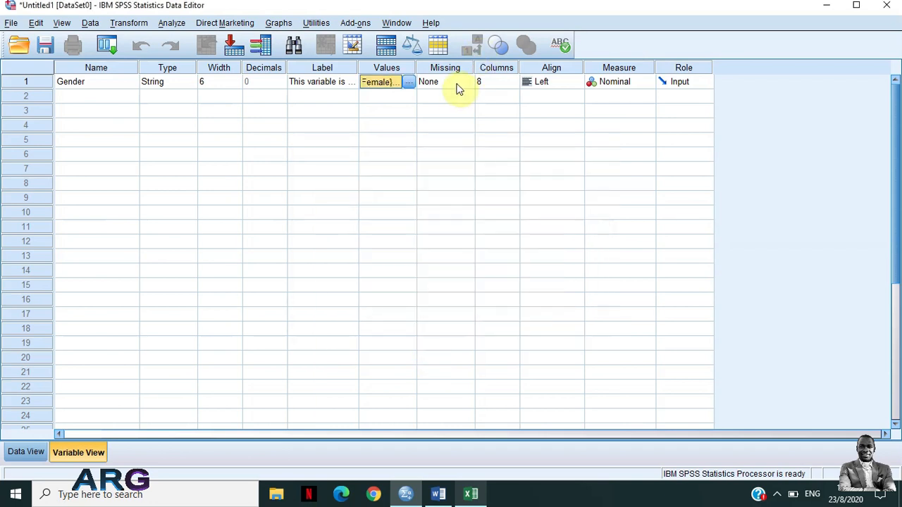
Switch to the Word questionnaire, review the questions including the one on height, and return to SPSS
{"action": "left_click", "coordinate": [457, 83]}
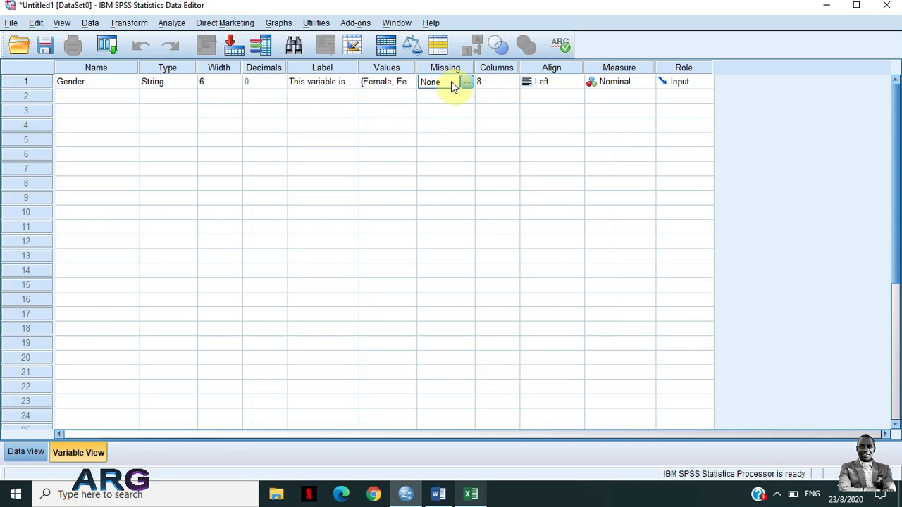
{"action": "left_click", "coordinate": [438, 494]}
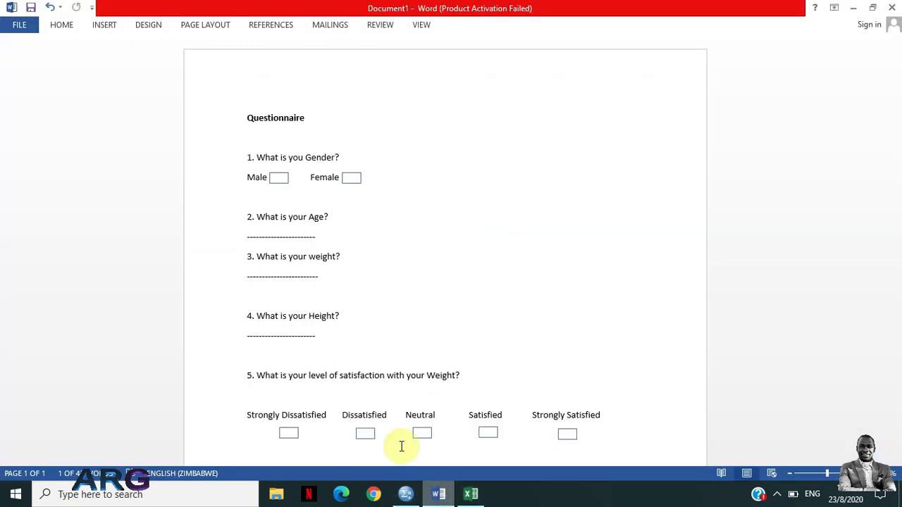
{"action": "double_click", "coordinate": [326, 314]}
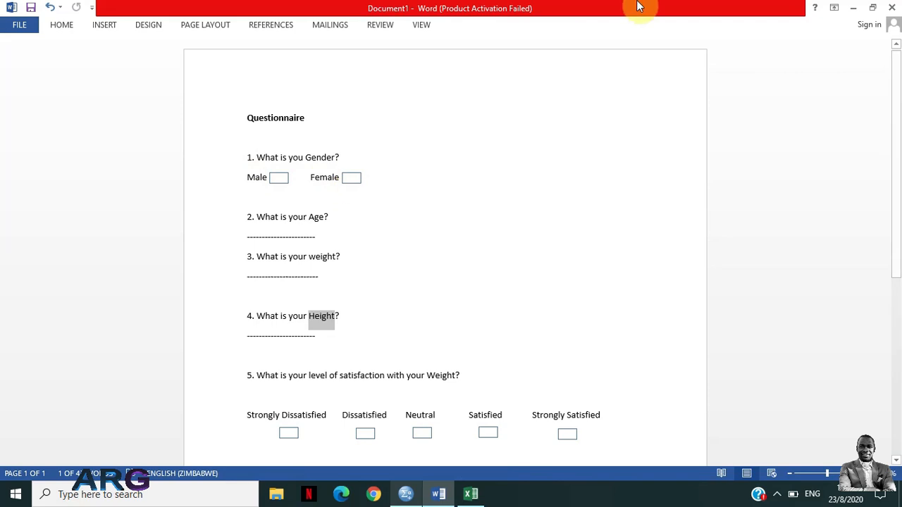
{"action": "left_click", "coordinate": [853, 8]}
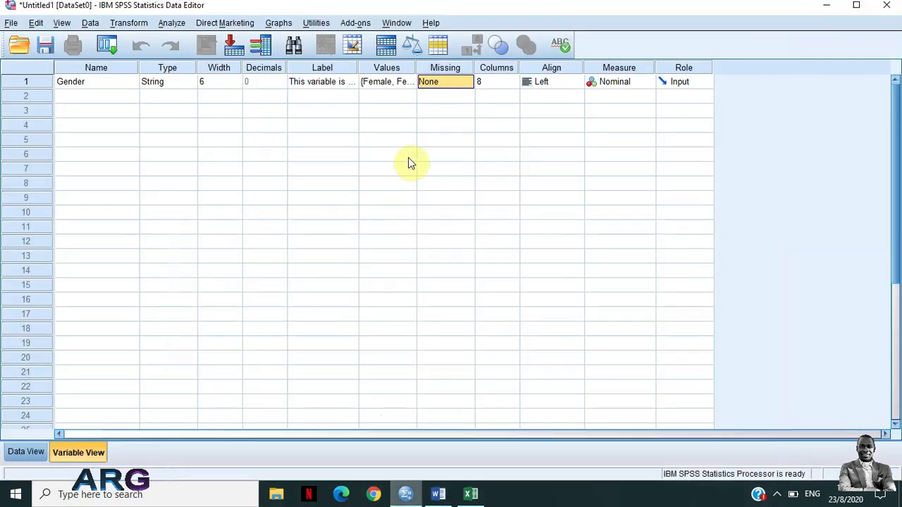
Examine the no missing values and discrete missing values options for the Gender variable, leaving its missing values setting as is
{"action": "left_click", "coordinate": [441, 84]}
{"action": "left_click", "coordinate": [466, 82]}
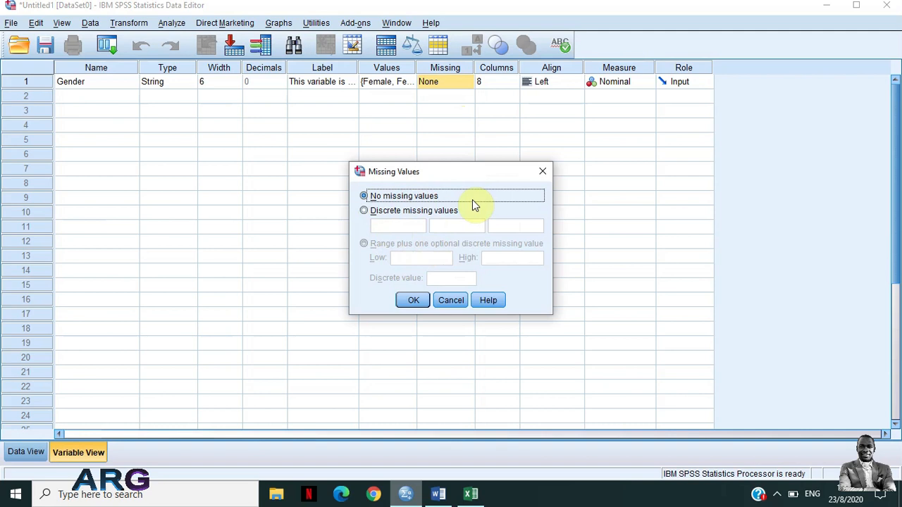
{"action": "left_click", "coordinate": [365, 213]}
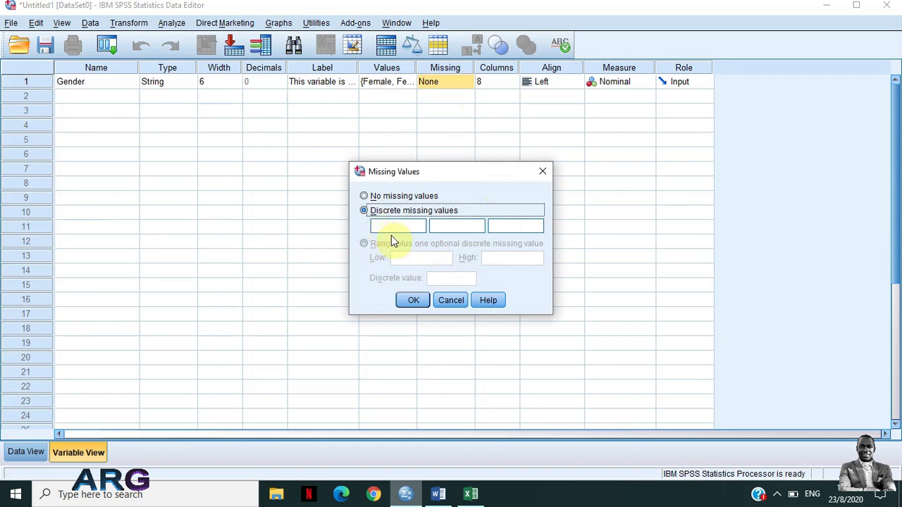
{"action": "left_click", "coordinate": [364, 196]}
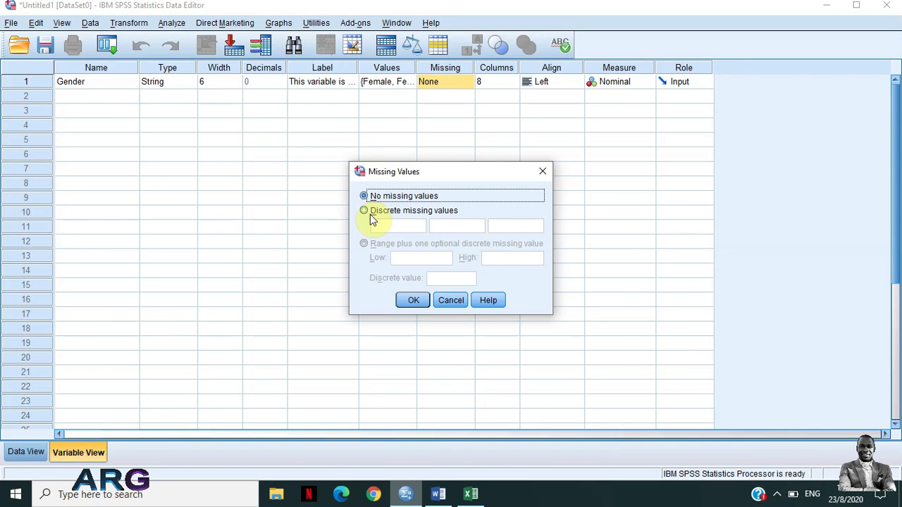
{"action": "left_click", "coordinate": [448, 301]}
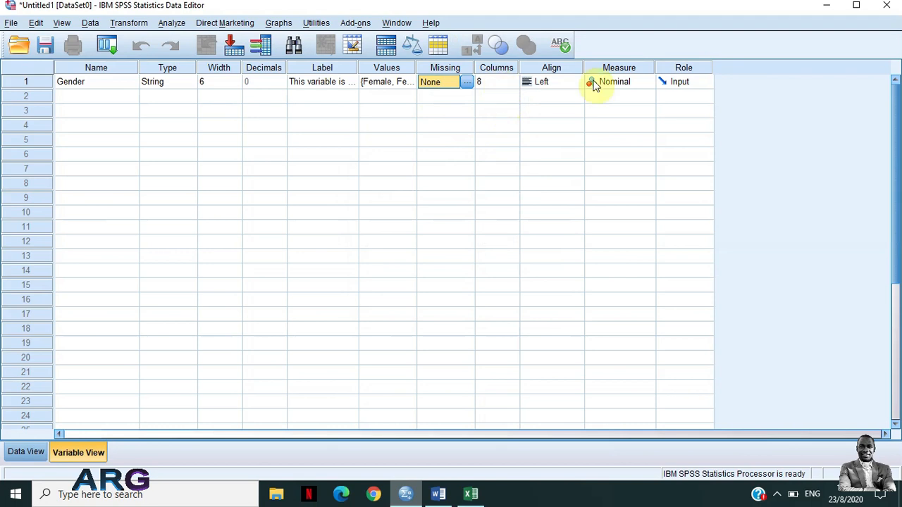
Examine the column width, alignment and measure options available for the Gender variable
{"action": "left_click", "coordinate": [501, 82]}
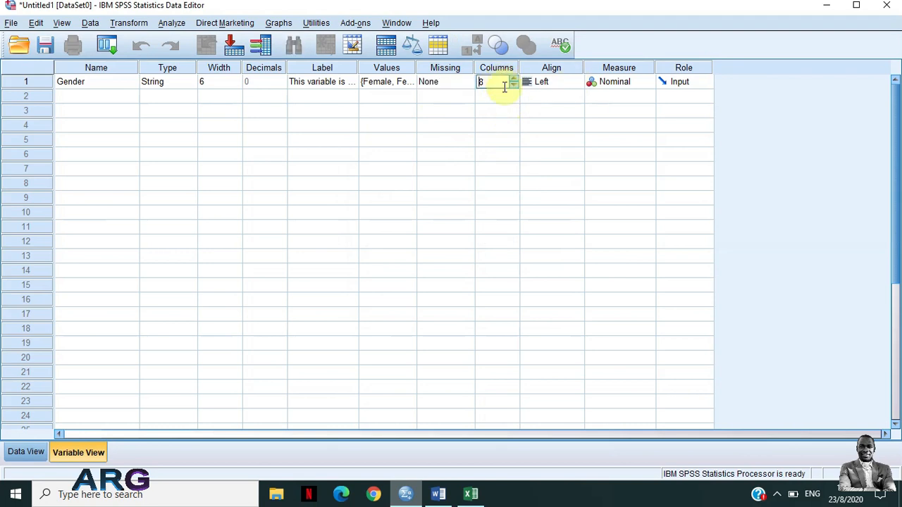
{"action": "left_click", "coordinate": [561, 85]}
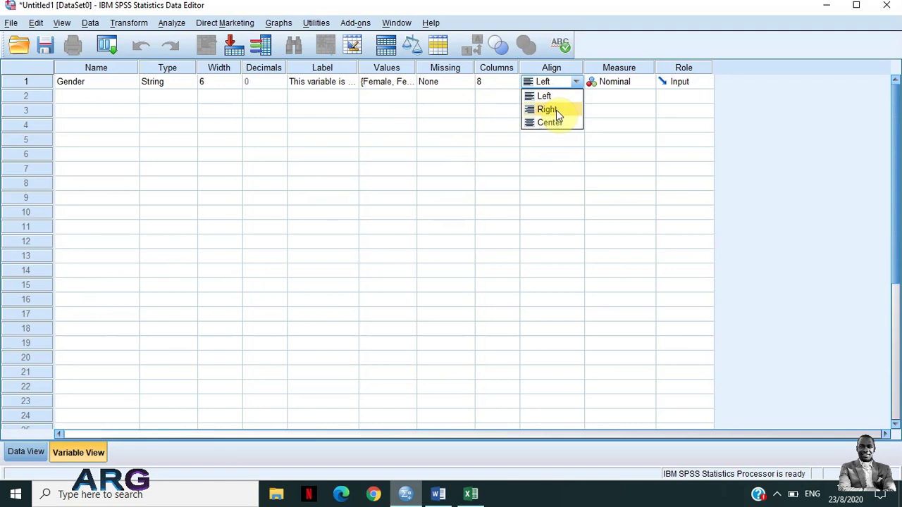
{"action": "left_click", "coordinate": [592, 115]}
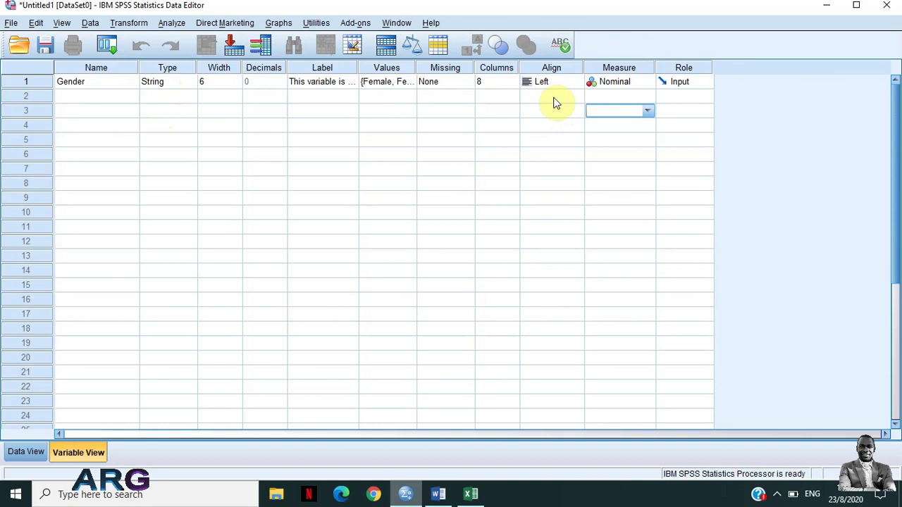
{"action": "left_click", "coordinate": [612, 83]}
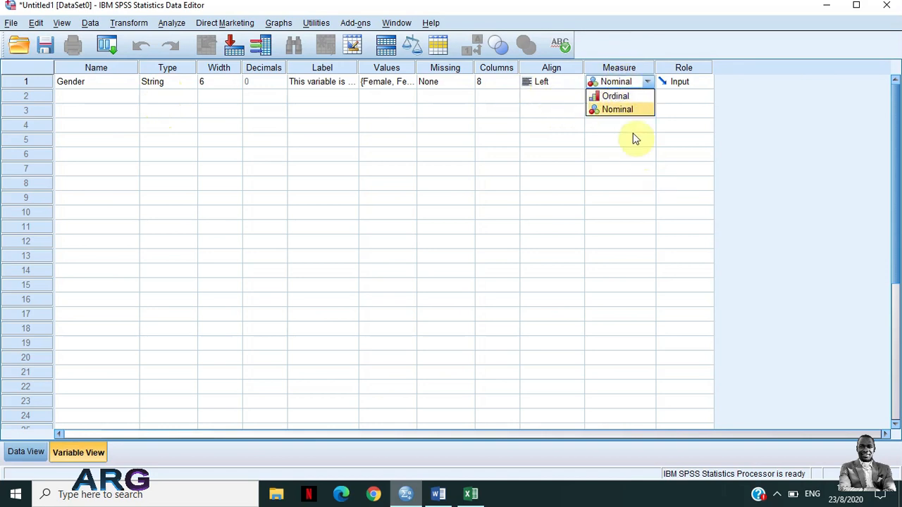
{"action": "left_click", "coordinate": [664, 139]}
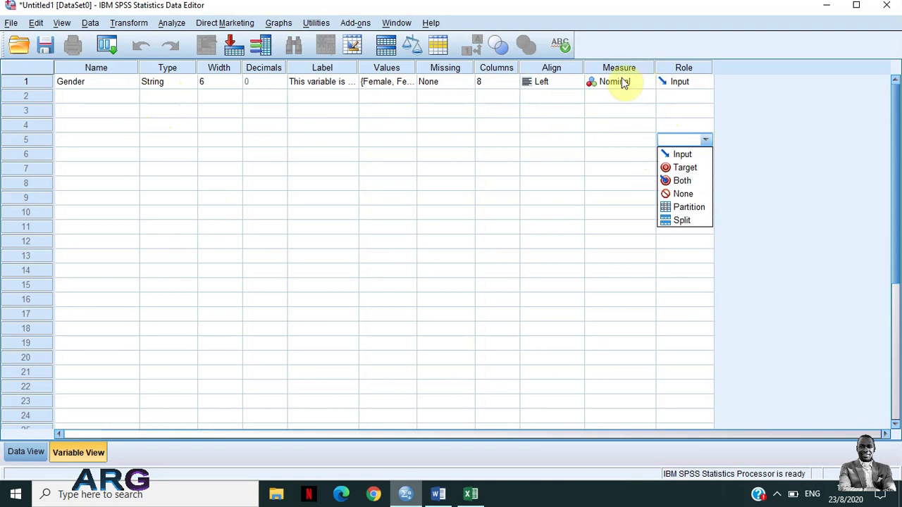
Set the Gender variable's measurement level to Nominal
{"action": "left_click", "coordinate": [621, 85]}
{"action": "left_click", "coordinate": [613, 86]}
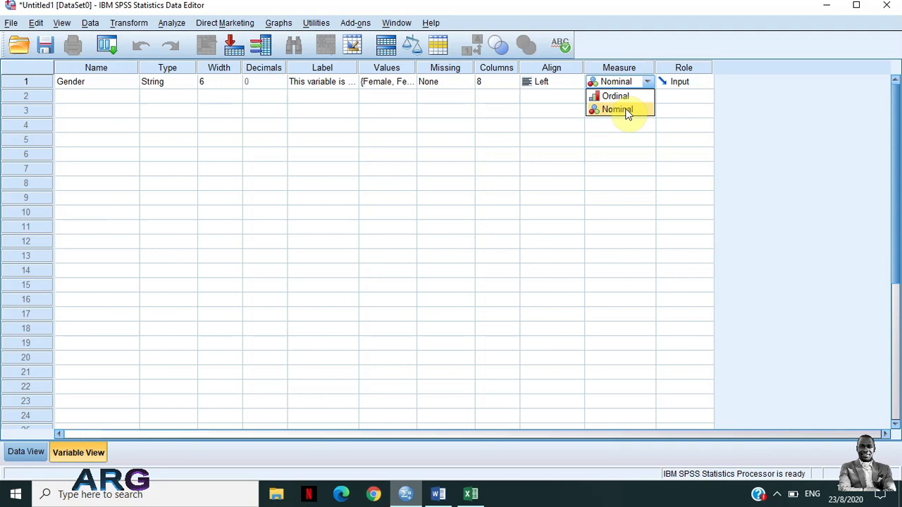
{"action": "left_click", "coordinate": [628, 111]}
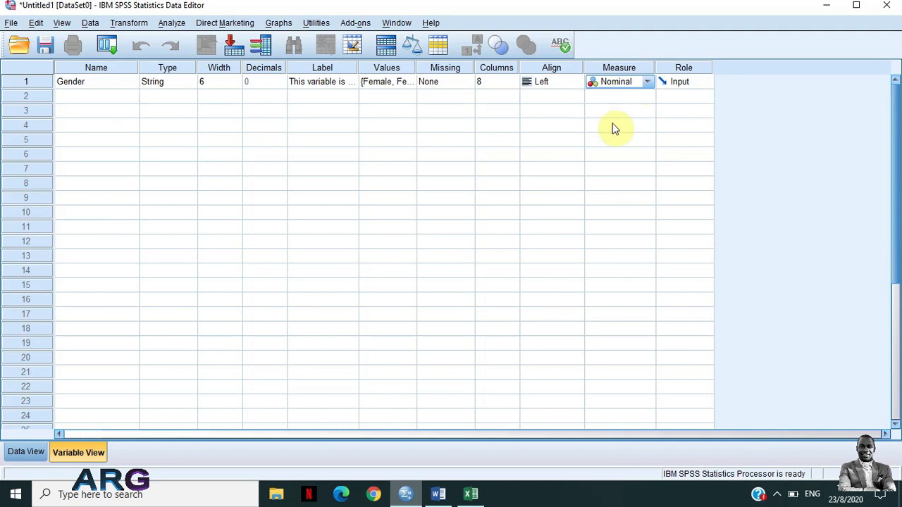
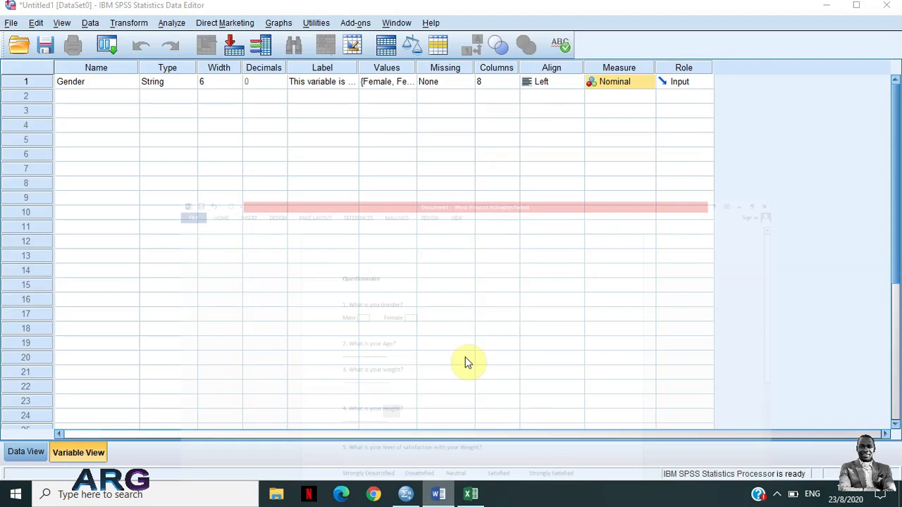
Add a second variable named Age below Gender and keep its type as Numeric
{"action": "left_click", "coordinate": [75, 101]}
{"action": "type", "text": "Age"}
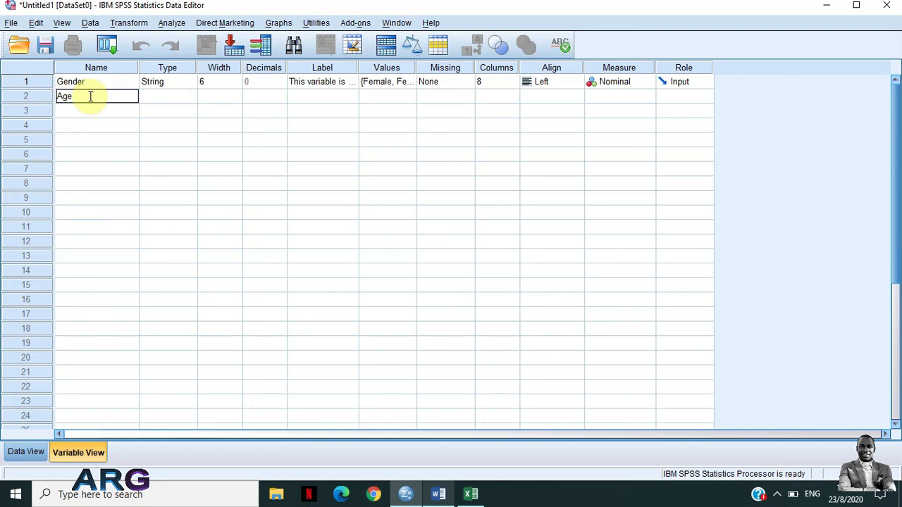
{"action": "left_click", "coordinate": [176, 100]}
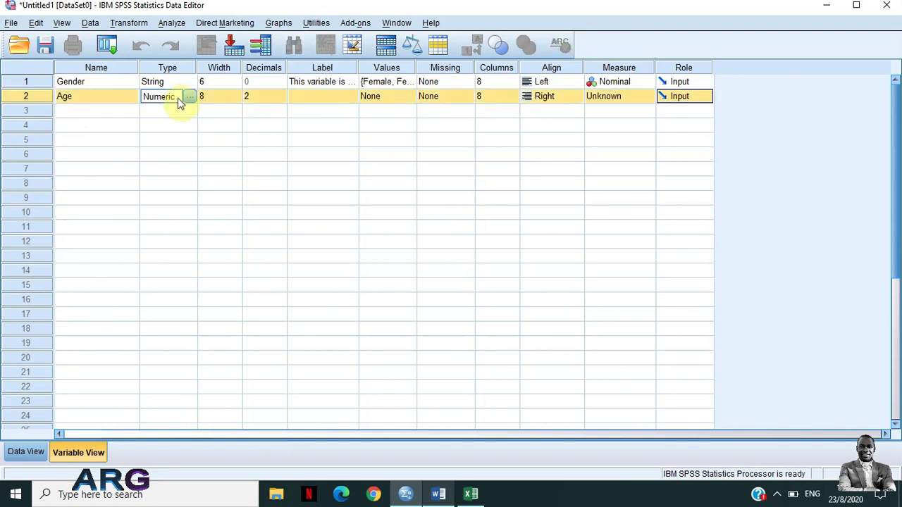
{"action": "left_click", "coordinate": [190, 96]}
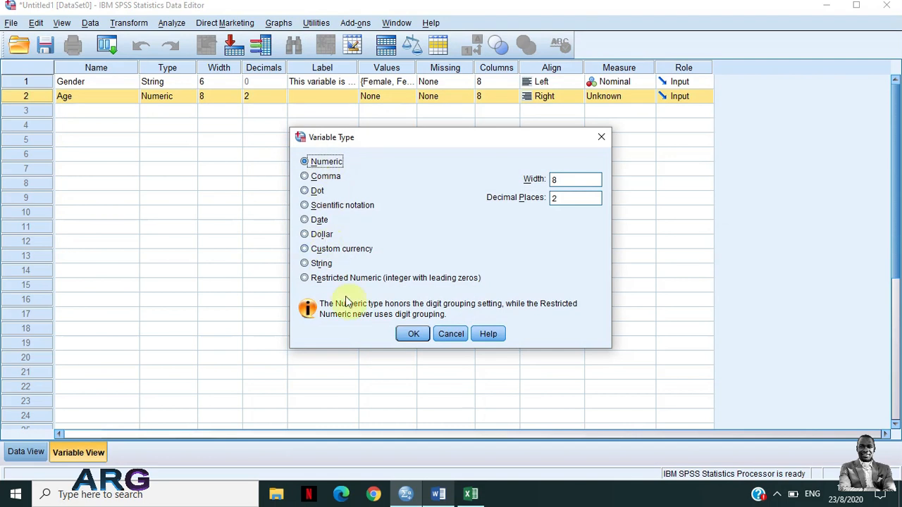
{"action": "left_click", "coordinate": [414, 335]}
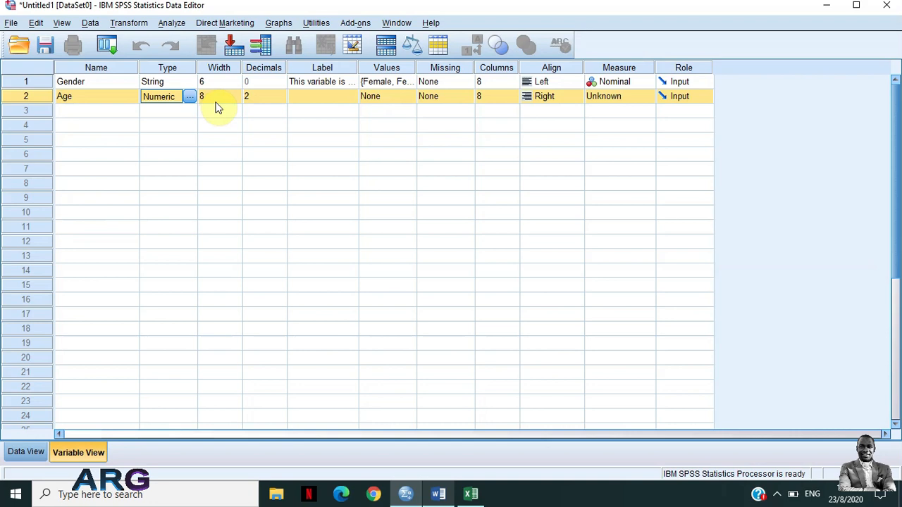
Set the Age variable's decimals to 0
{"action": "left_click", "coordinate": [269, 106]}
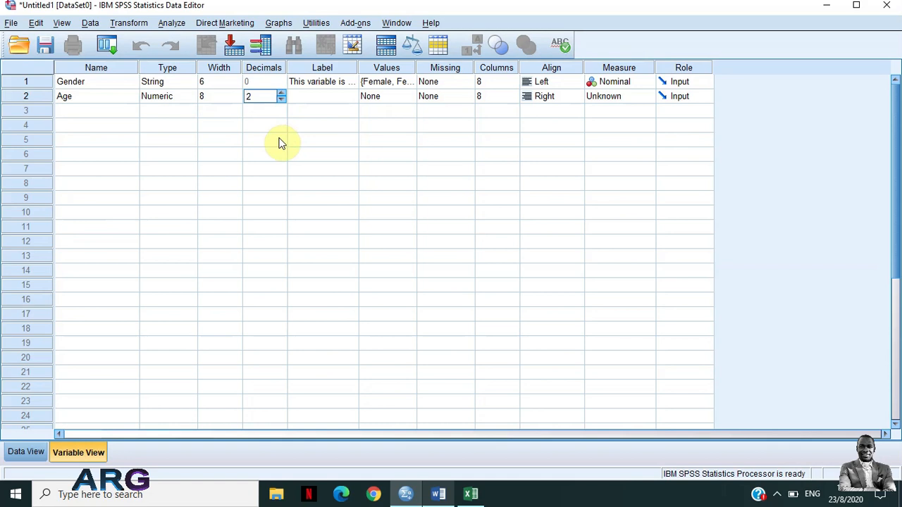
{"action": "key", "text": "Delete"}
{"action": "type", "text": "0"}
Copy the Gender variable's label into the Age variable's label
{"action": "left_click", "coordinate": [301, 97]}
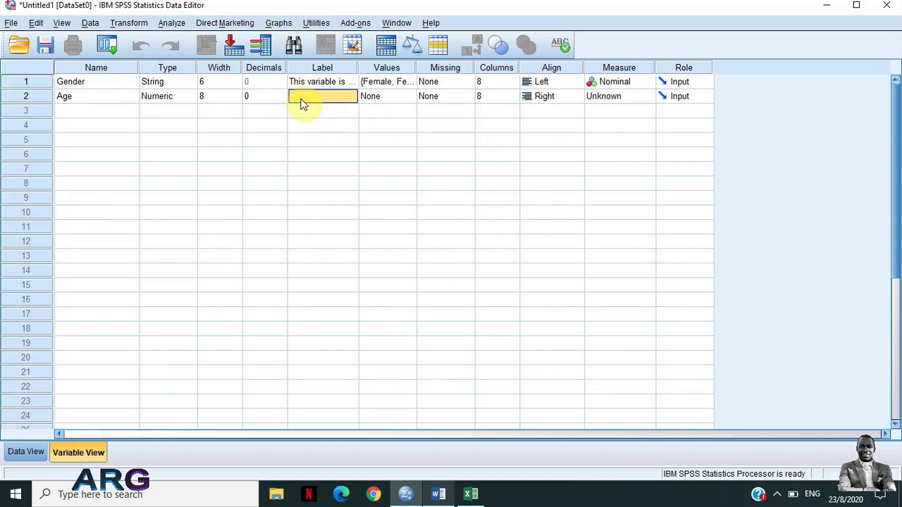
{"action": "left_click", "coordinate": [303, 86]}
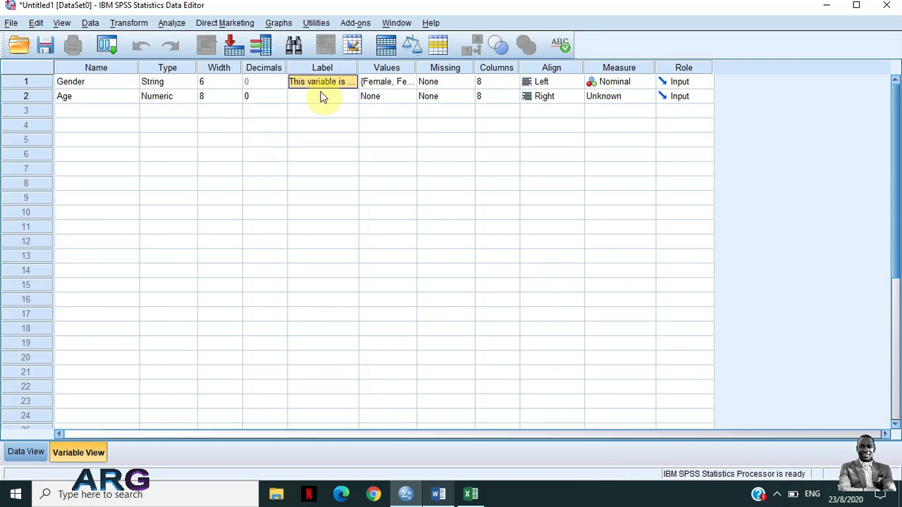
{"action": "right_click", "coordinate": [302, 85]}
{"action": "left_click", "coordinate": [313, 95]}
{"action": "left_click", "coordinate": [302, 101]}
{"action": "right_click", "coordinate": [301, 101]}
{"action": "left_click", "coordinate": [320, 125]}
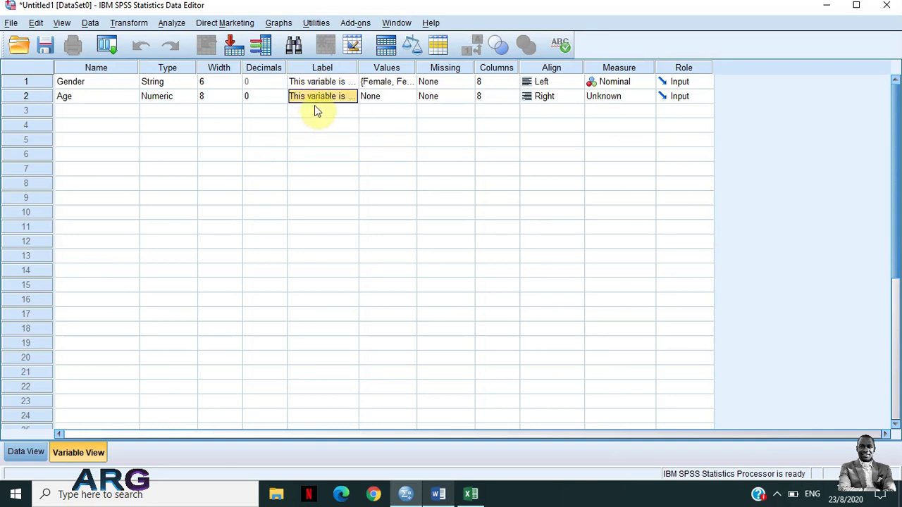
Change the Age variable's label to "This variable is for Age of the participant", widening the label column for the edit and narrowing it again
{"action": "left_click_drag", "start_coordinate": [363, 68], "coordinate": [533, 78]}
{"action": "left_click_drag", "start_coordinate": [358, 68], "coordinate": [550, 70]}
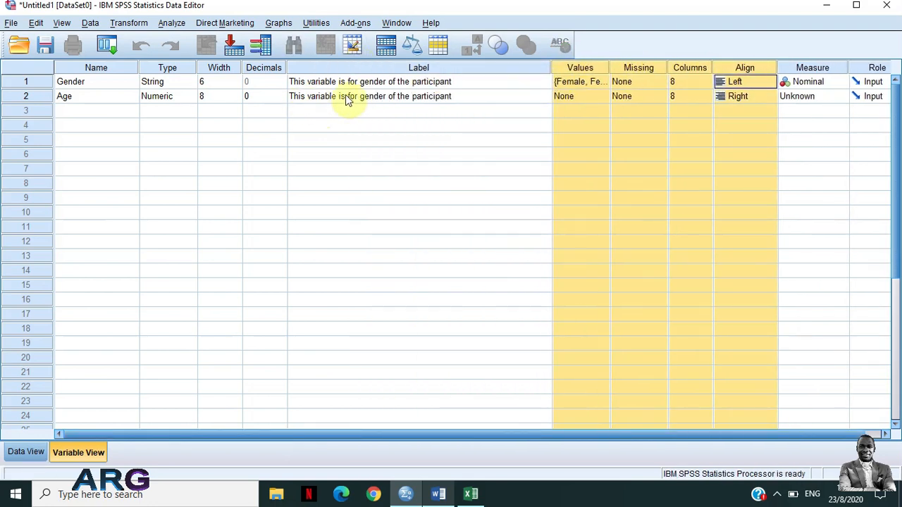
{"action": "left_click", "coordinate": [372, 96]}
{"action": "double_click", "coordinate": [373, 96]}
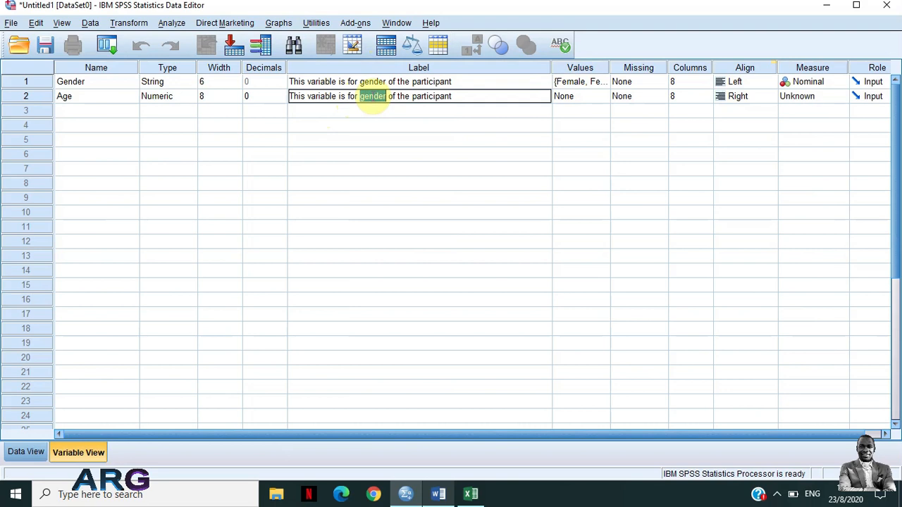
{"action": "type", "text": "Age"}
{"action": "left_click", "coordinate": [527, 114]}
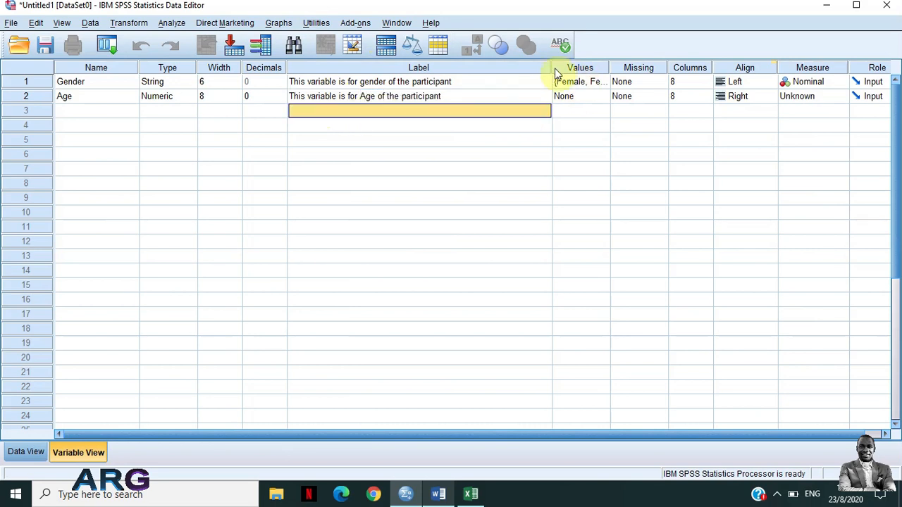
{"action": "left_click_drag", "start_coordinate": [552, 70], "coordinate": [395, 70]}
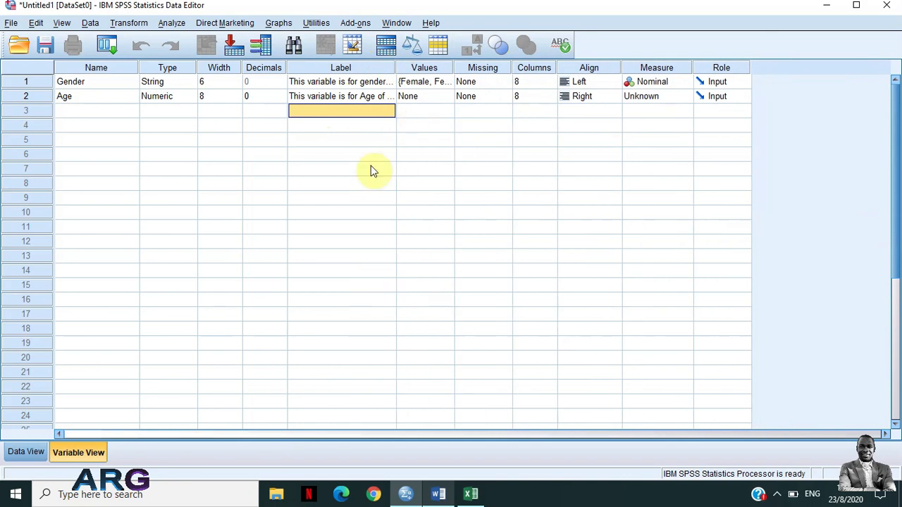
Examine the value labels, missing values and alignment options for the Age variable, leaving them as they are
{"action": "left_click", "coordinate": [421, 96]}
{"action": "left_click", "coordinate": [448, 97]}
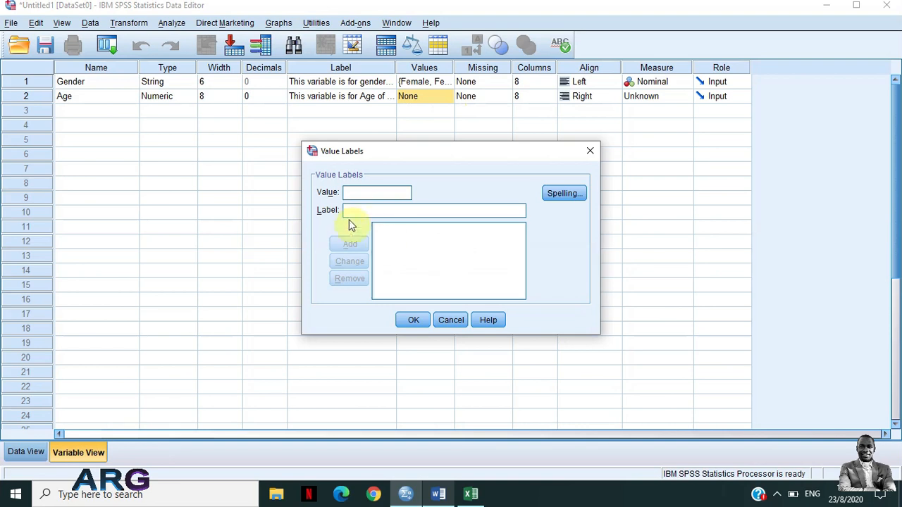
{"action": "left_click", "coordinate": [597, 153]}
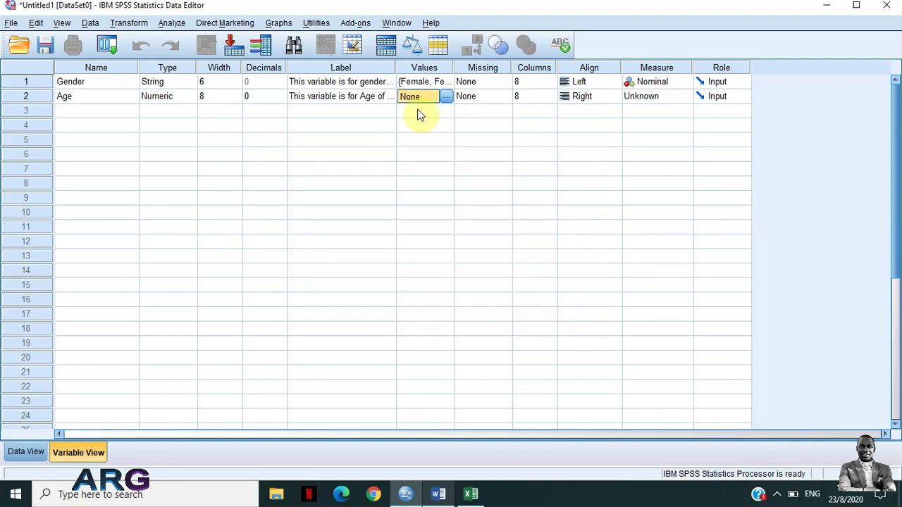
{"action": "left_click", "coordinate": [471, 101]}
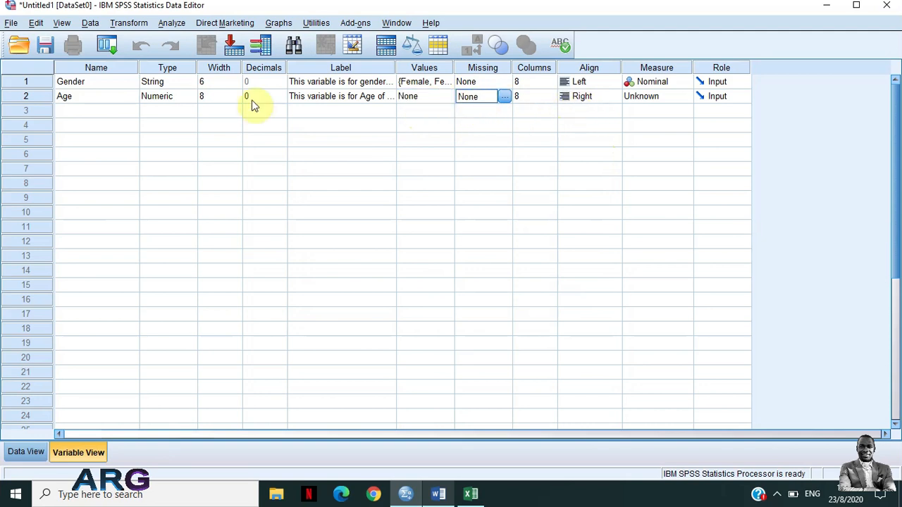
{"action": "left_click", "coordinate": [600, 97]}
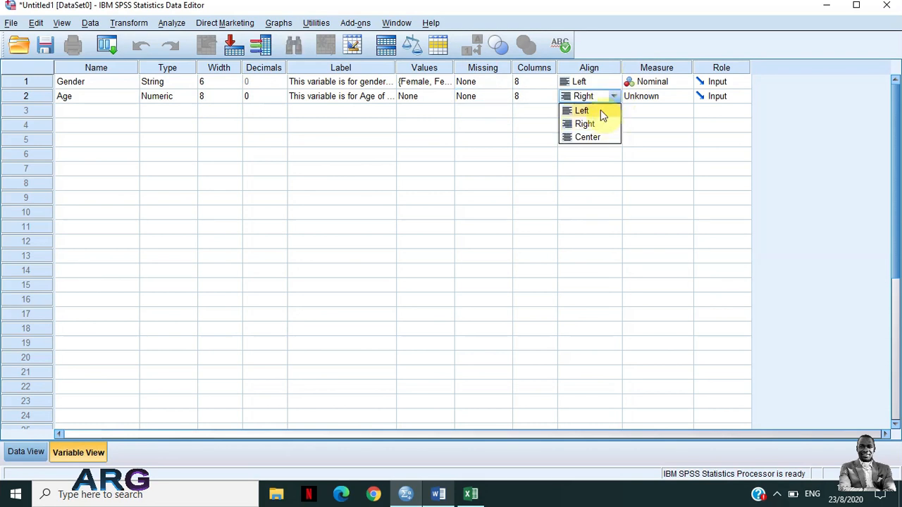
{"action": "left_click", "coordinate": [592, 156]}
Set the Age variable's measurement level to Scale
{"action": "left_click", "coordinate": [650, 100]}
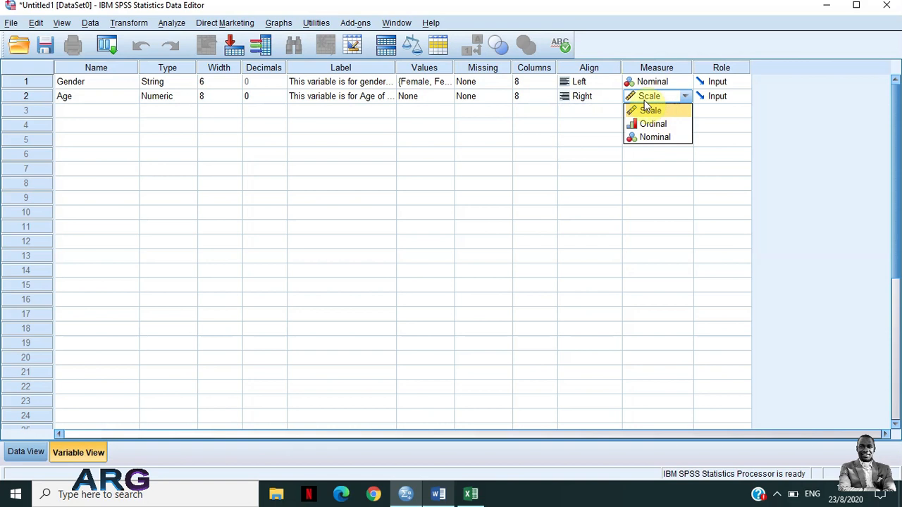
{"action": "left_click", "coordinate": [655, 110]}
{"action": "left_click", "coordinate": [642, 102]}
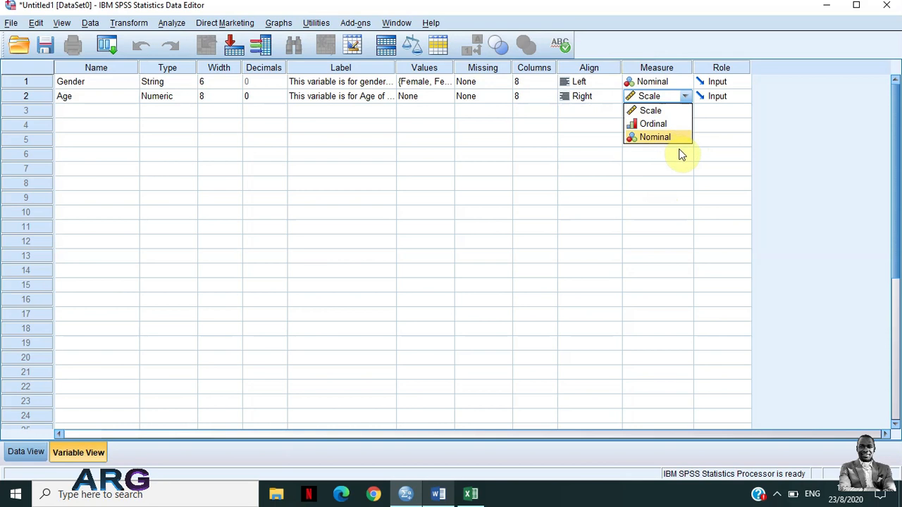
{"action": "left_click", "coordinate": [670, 112]}
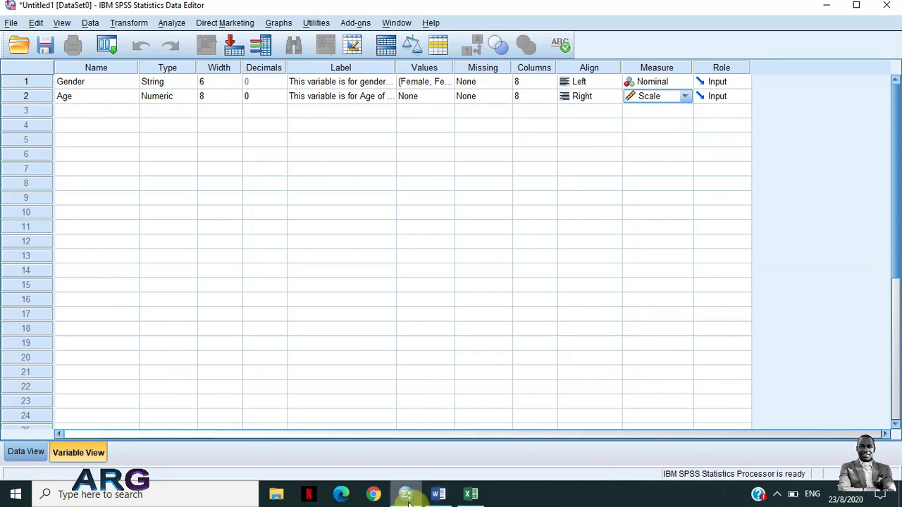
Check the questionnaire in Word for the next question, return to SPSS and add a third variable named Weight
{"action": "left_click", "coordinate": [438, 496]}
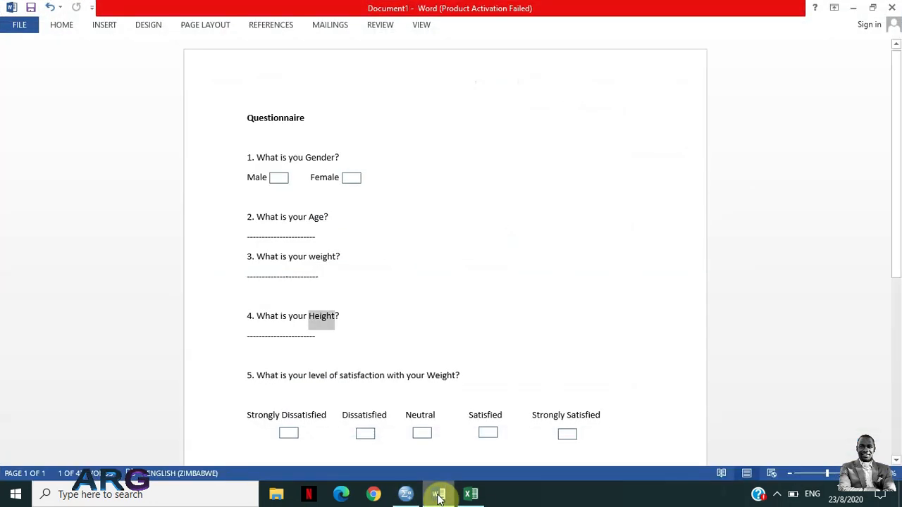
{"action": "left_click", "coordinate": [438, 497]}
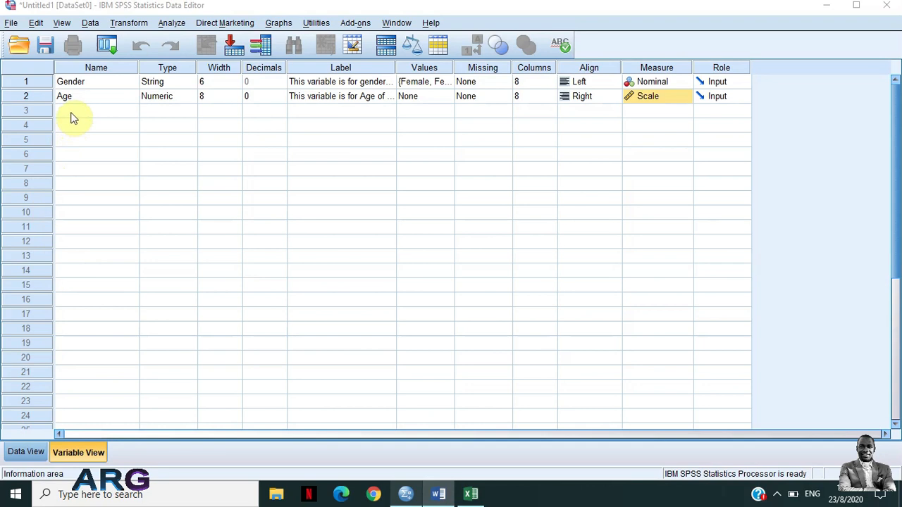
{"action": "left_click", "coordinate": [74, 115]}
{"action": "type", "text": "Weigh"}
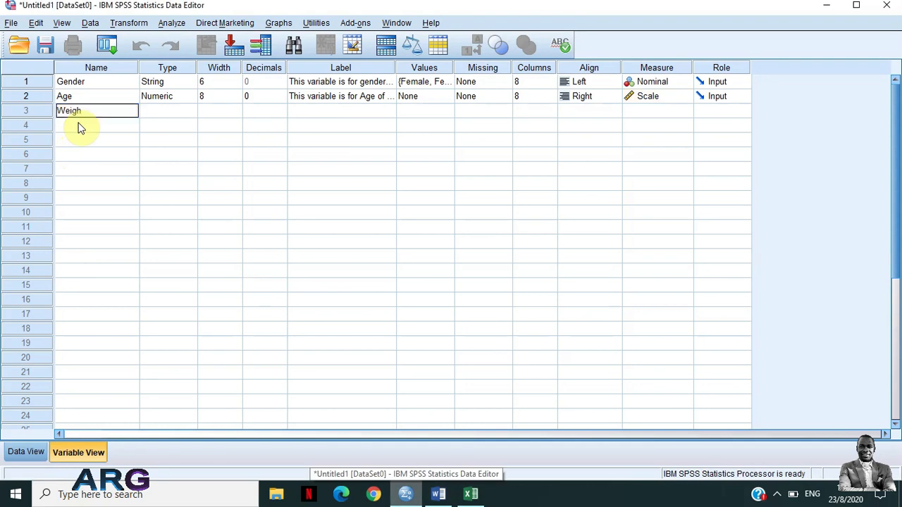
{"action": "type", "text": "t"}
{"action": "key", "text": "Return"}
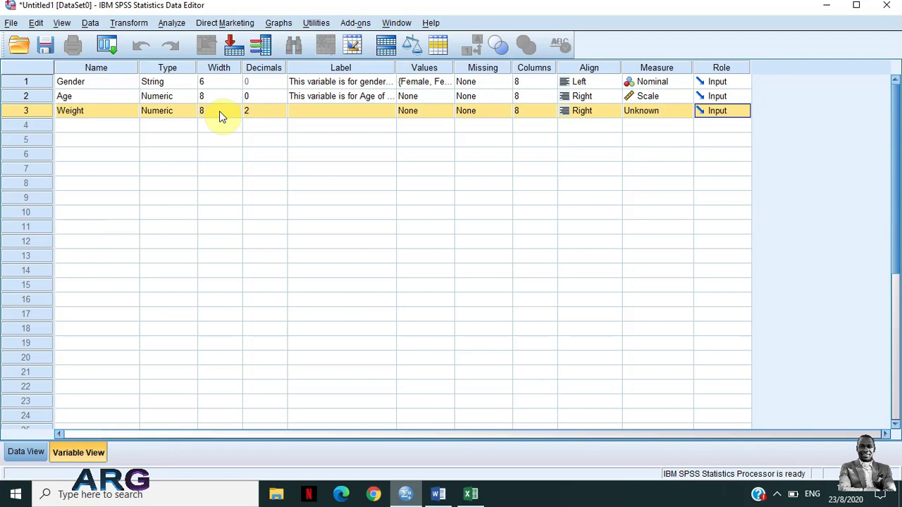
Copy Age's label to Weight, reword it to "This variable is for Weight of the participant", and set Weight's measure to Scale
{"action": "left_click", "coordinate": [322, 100]}
{"action": "right_click", "coordinate": [321, 101]}
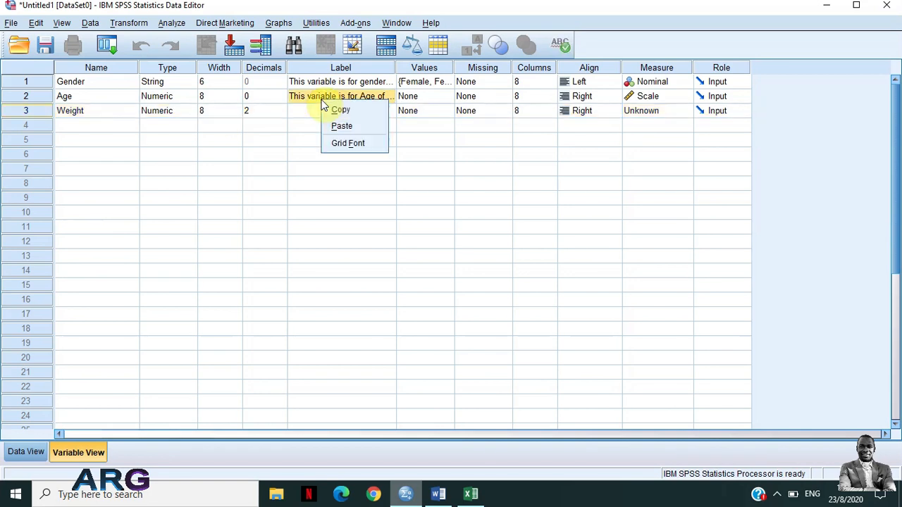
{"action": "left_click", "coordinate": [338, 110]}
{"action": "left_click", "coordinate": [322, 113]}
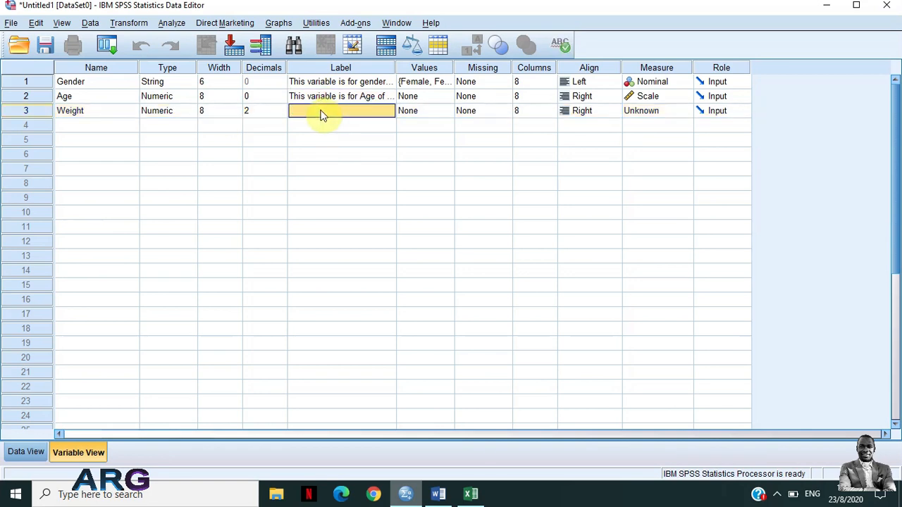
{"action": "key", "text": "ctrl+v"}
{"action": "double_click", "coordinate": [356, 110]}
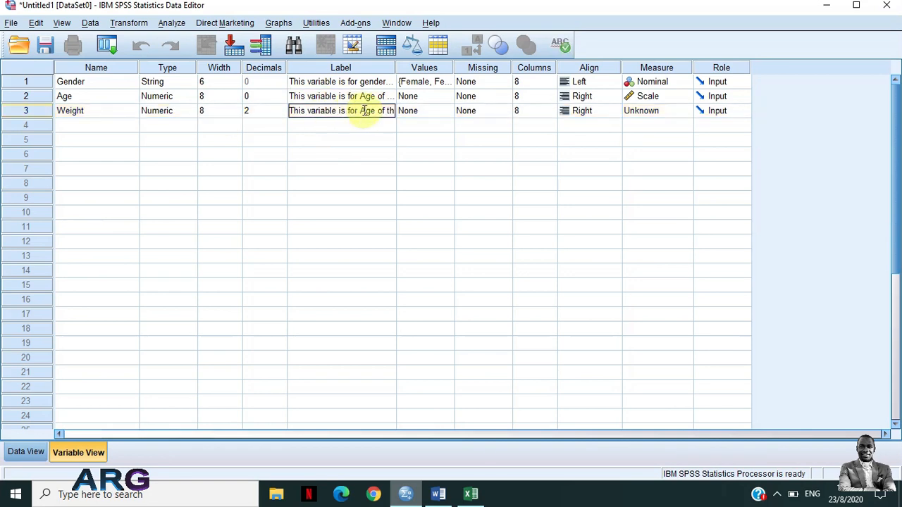
{"action": "double_click", "coordinate": [365, 111]}
{"action": "type", "text": "We"}
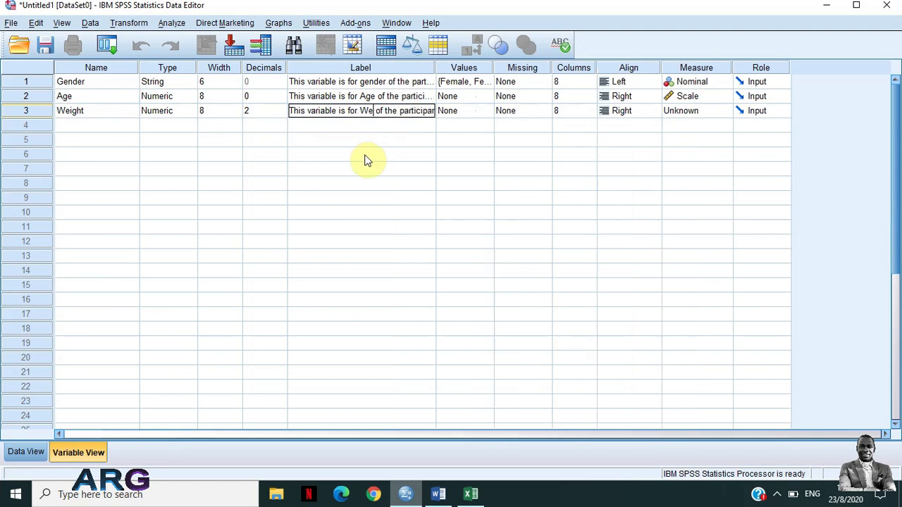
{"action": "type", "text": "ight"}
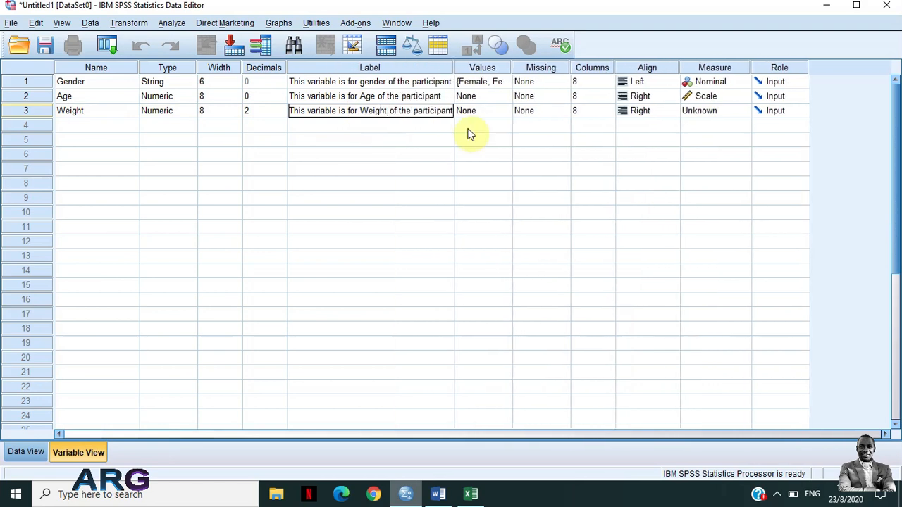
{"action": "left_click", "coordinate": [703, 114]}
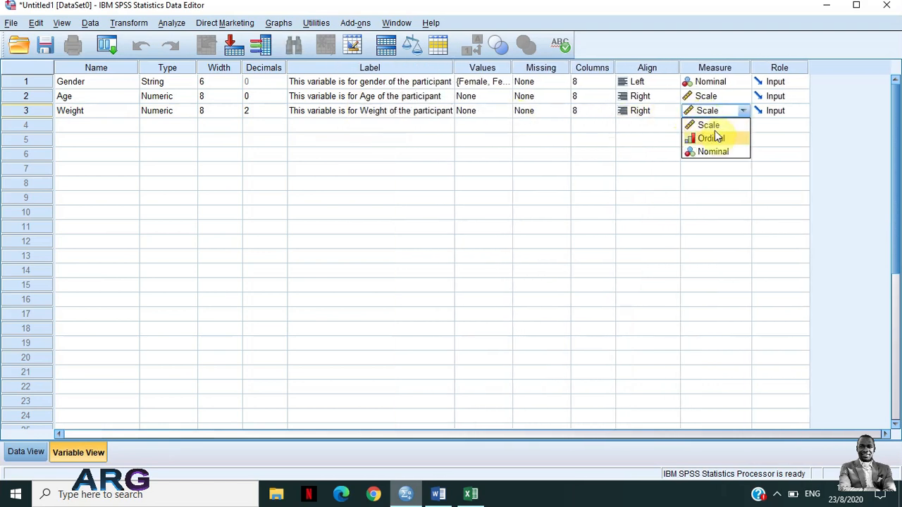
{"action": "left_click", "coordinate": [707, 126]}
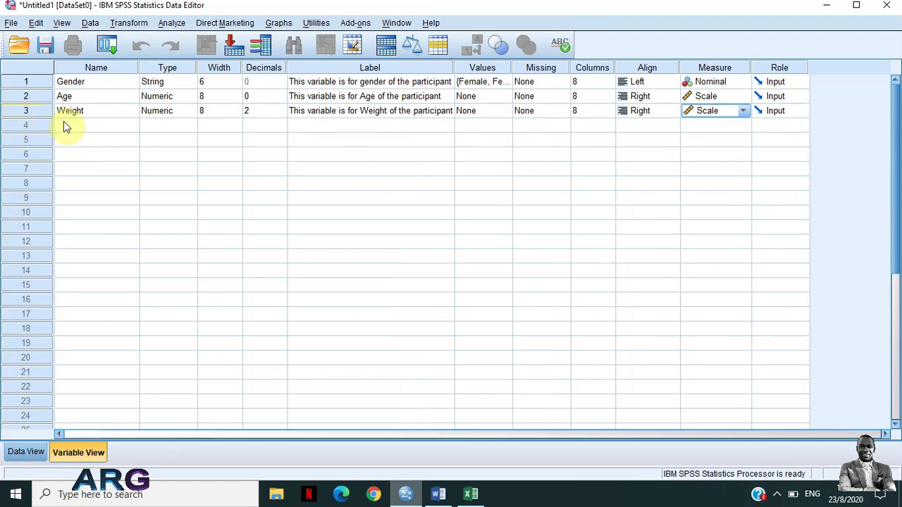
Add a fourth variable named Height below Weight
{"action": "left_click", "coordinate": [63, 125]}
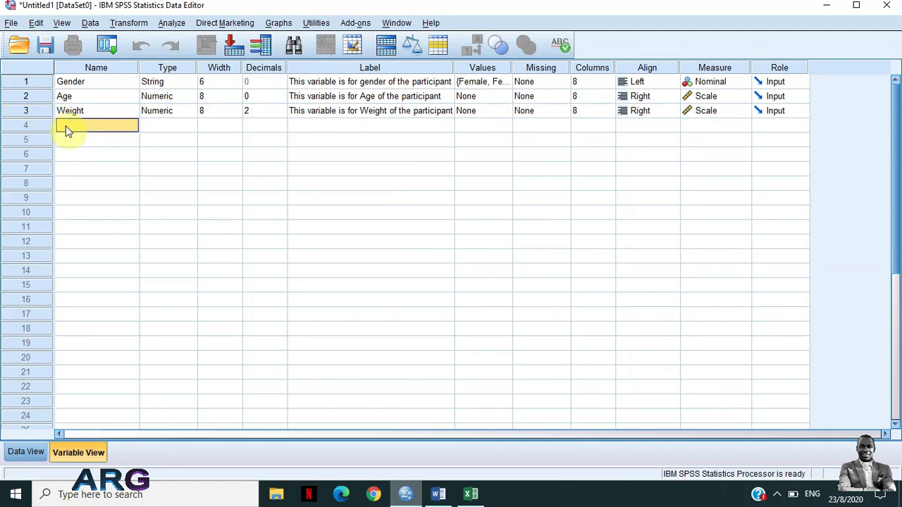
{"action": "type", "text": "Height"}
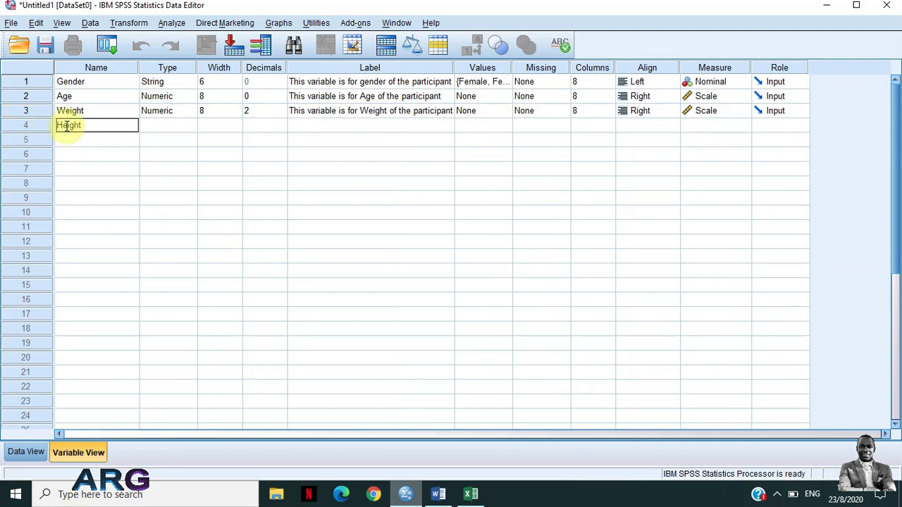
{"action": "left_click", "coordinate": [176, 126]}
Paste the copied Age label into Height, reword it to "This variable is for Height of the participant", and set Height's measure to Scale
{"action": "left_click", "coordinate": [332, 127]}
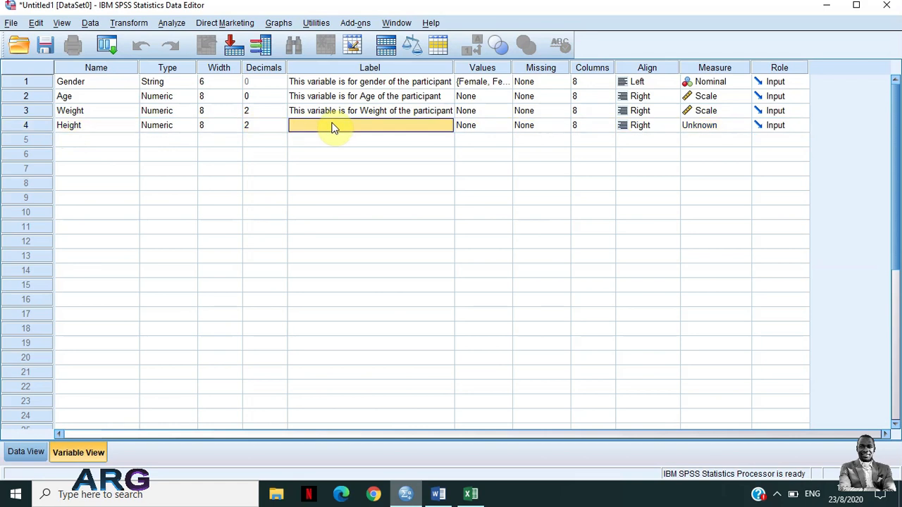
{"action": "key", "text": "ctrl+v"}
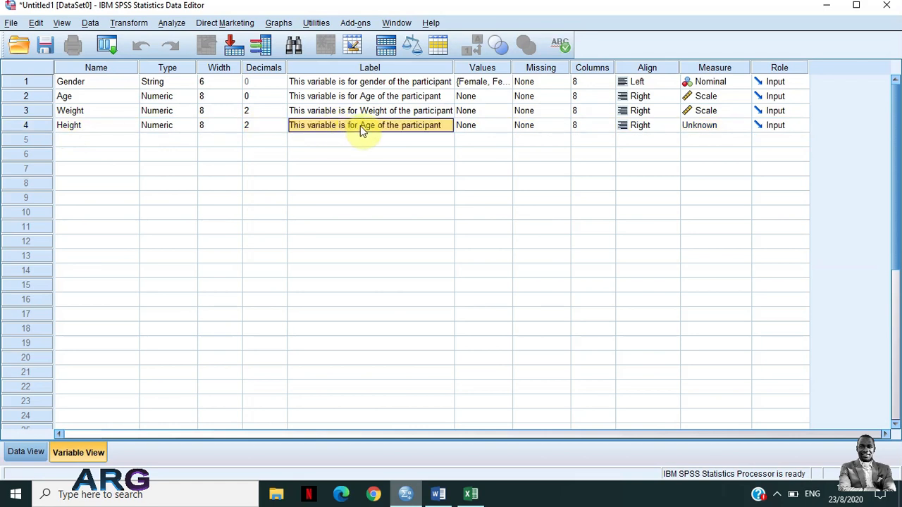
{"action": "left_click", "coordinate": [362, 127]}
{"action": "key", "text": "Delete"}
{"action": "key", "text": "Delete"}
{"action": "key", "text": "Delete"}
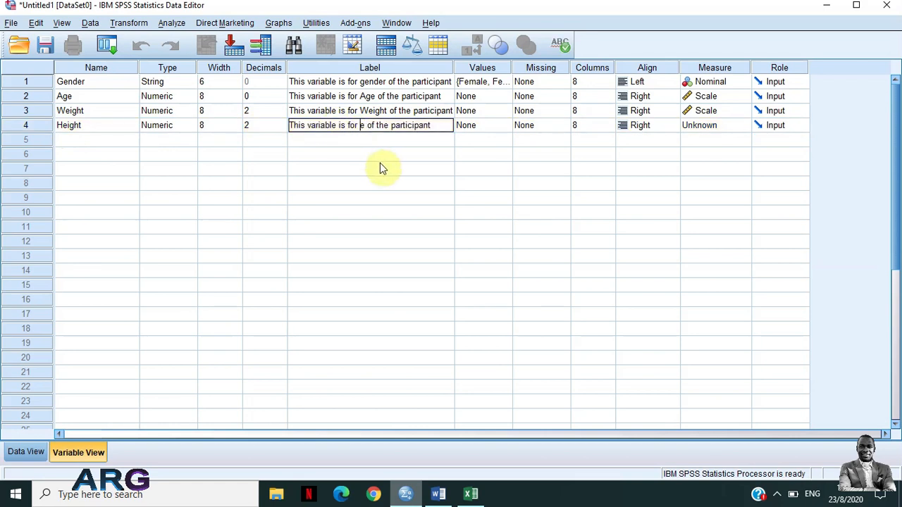
{"action": "type", "text": "Height"}
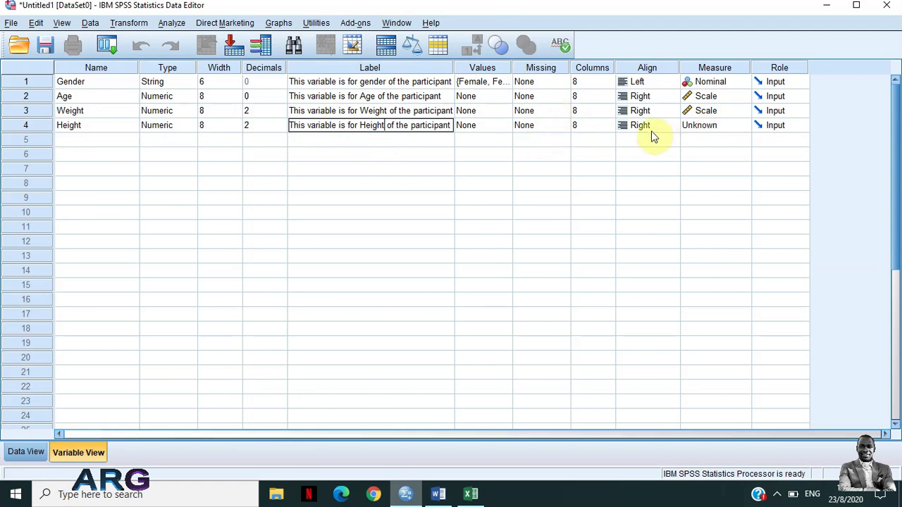
{"action": "left_click", "coordinate": [694, 127]}
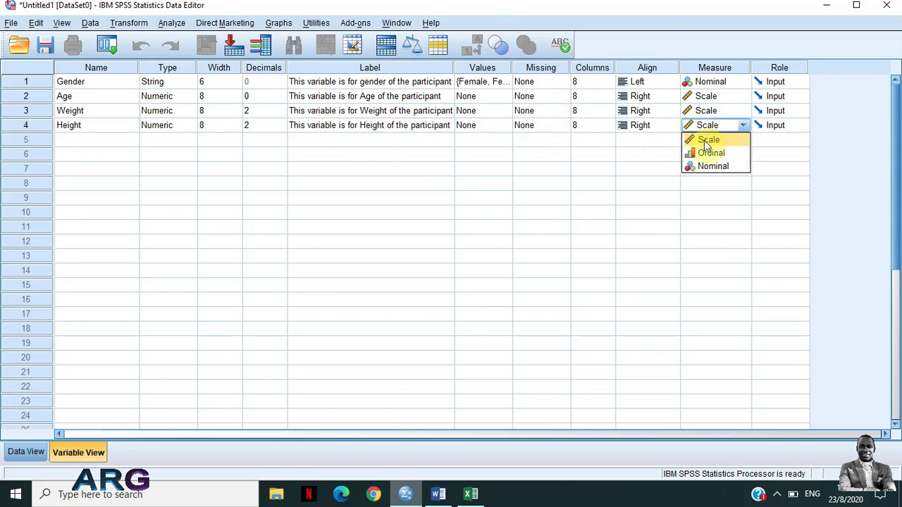
{"action": "left_click", "coordinate": [704, 139]}
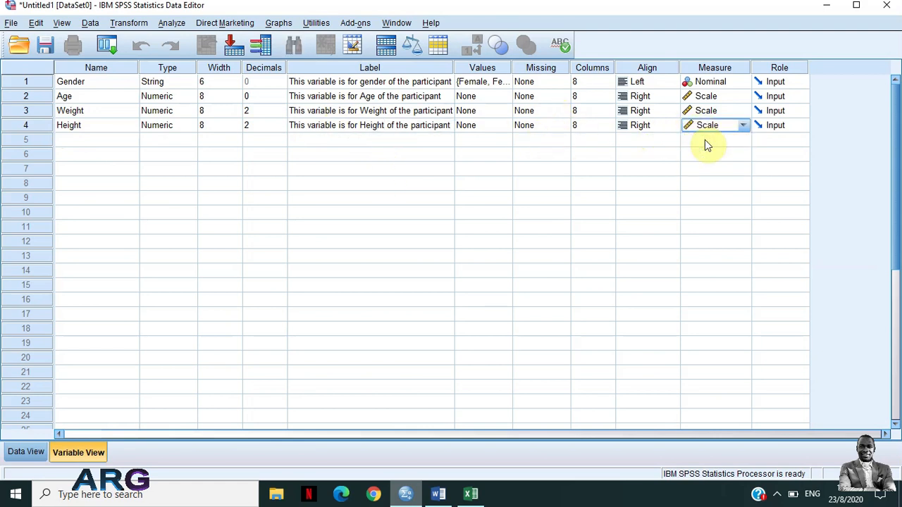
Check the questionnaire's fifth question in Word, return to SPSS and add a fifth variable, entering Satisfcation_Level and shortening the name to SL
{"action": "left_click", "coordinate": [451, 493]}
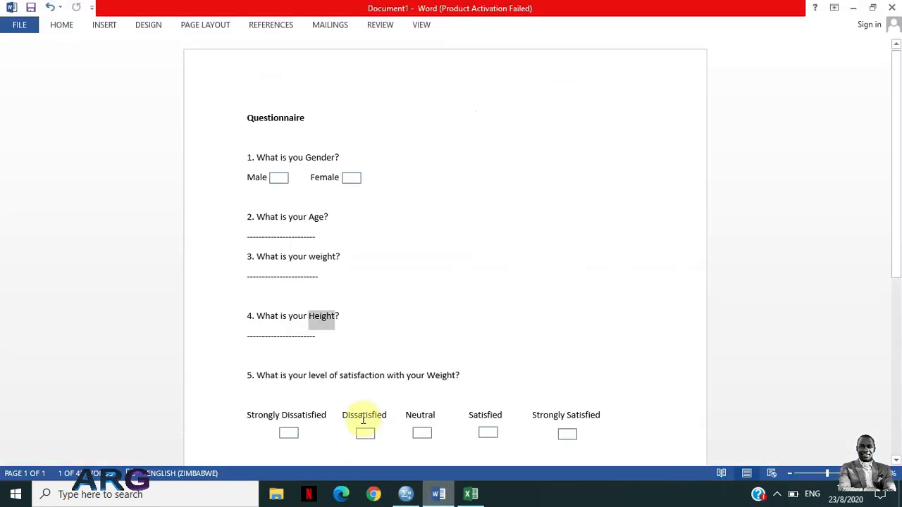
{"action": "scroll", "coordinate": [358, 415], "scroll_direction": "down", "scroll_amount": 2}
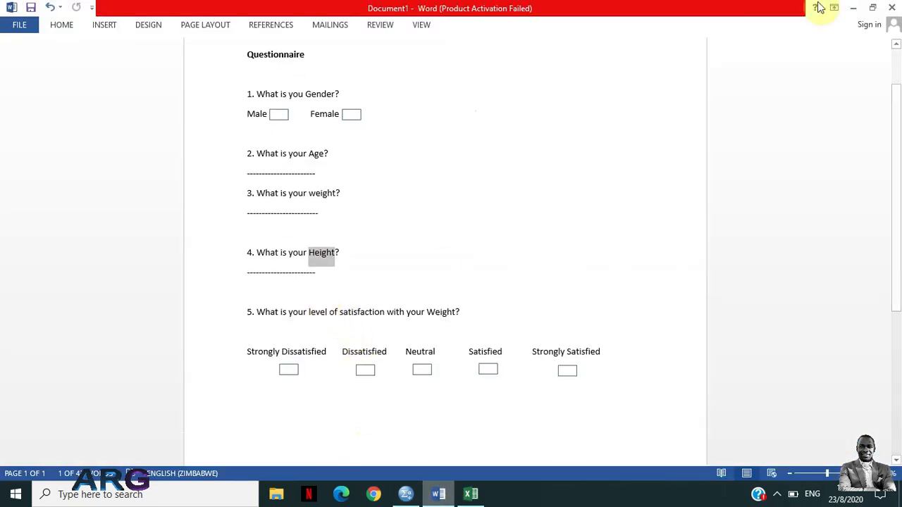
{"action": "left_click", "coordinate": [852, 8]}
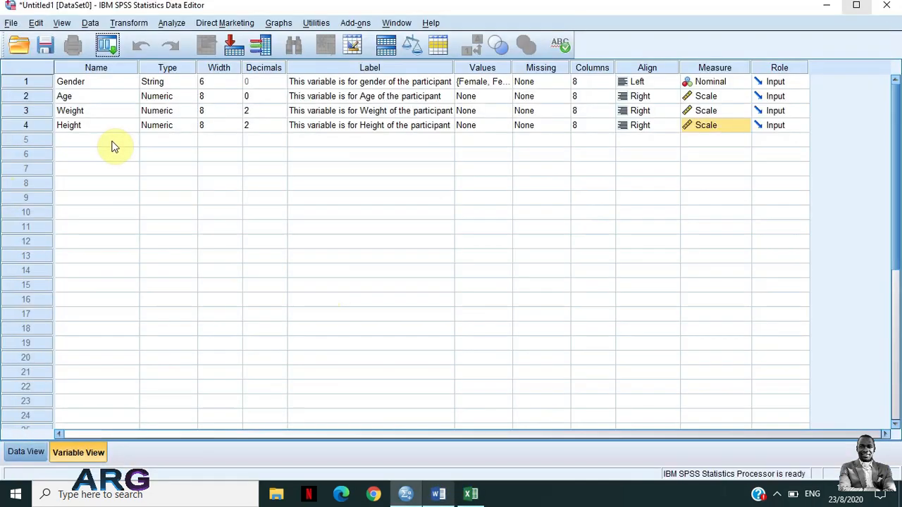
{"action": "left_click", "coordinate": [117, 143]}
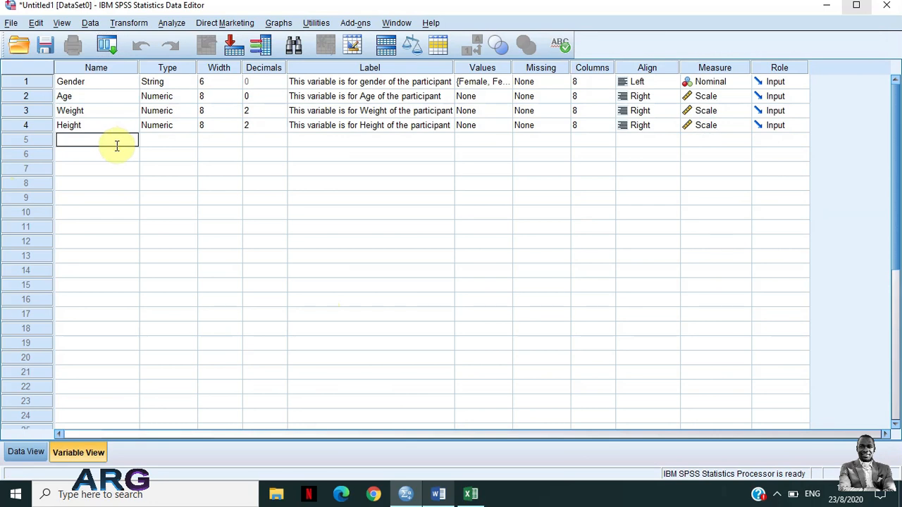
{"action": "type", "text": "Satisfcation_Level"}
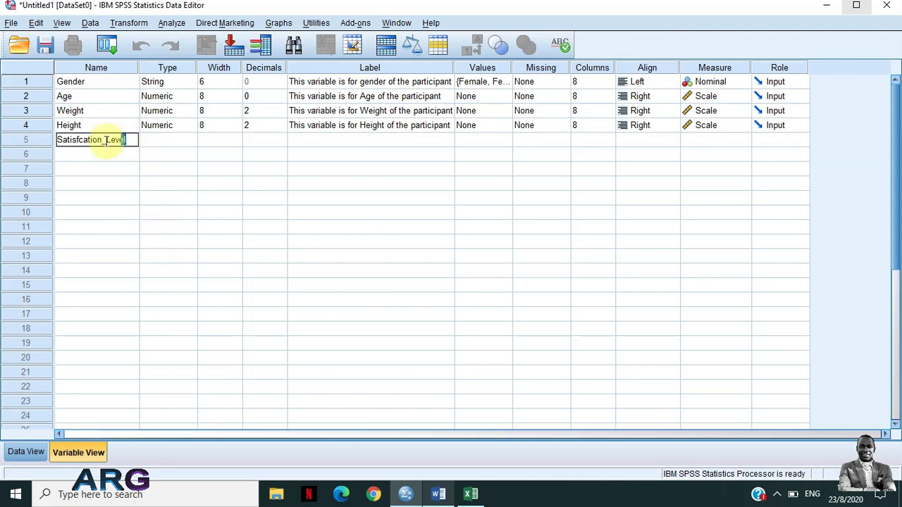
{"action": "left_click_drag", "start_coordinate": [125, 140], "coordinate": [28, 130]}
{"action": "type", "text": "SL"}
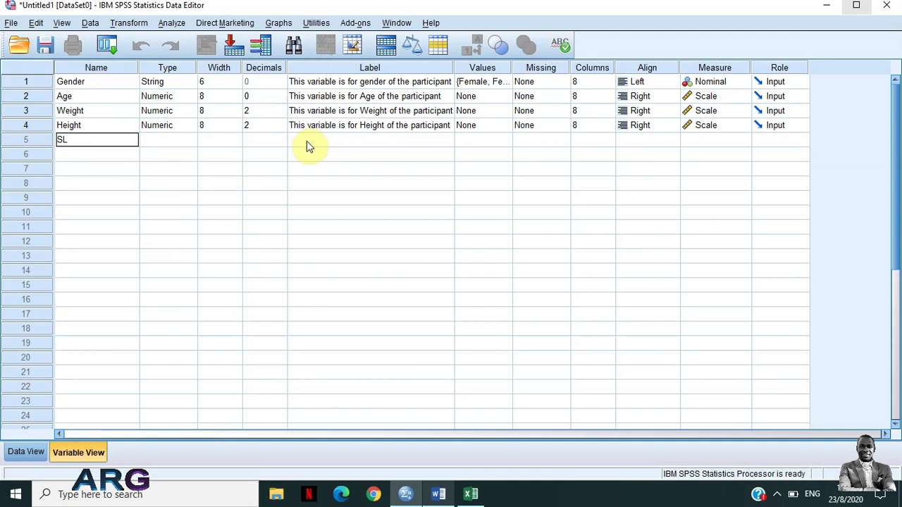
View the variable type options for SL and close them without making a change
{"action": "left_click", "coordinate": [159, 140]}
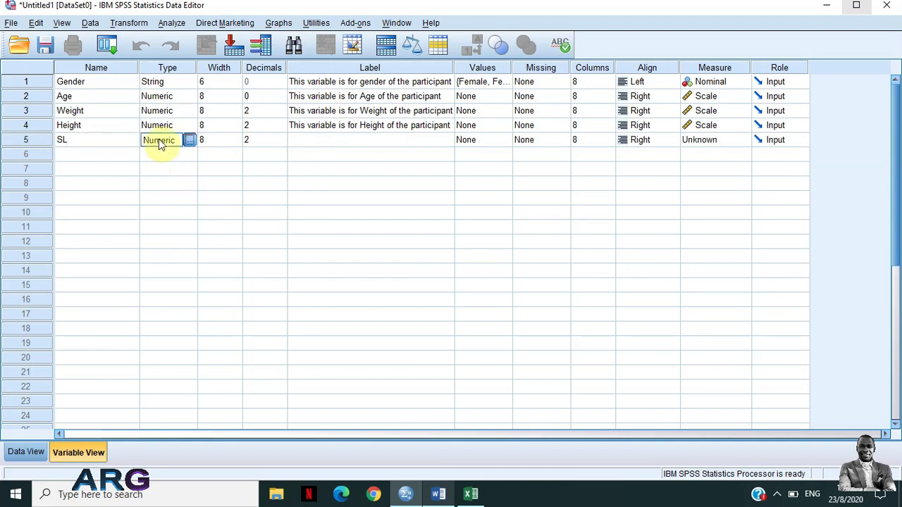
{"action": "left_click", "coordinate": [159, 138]}
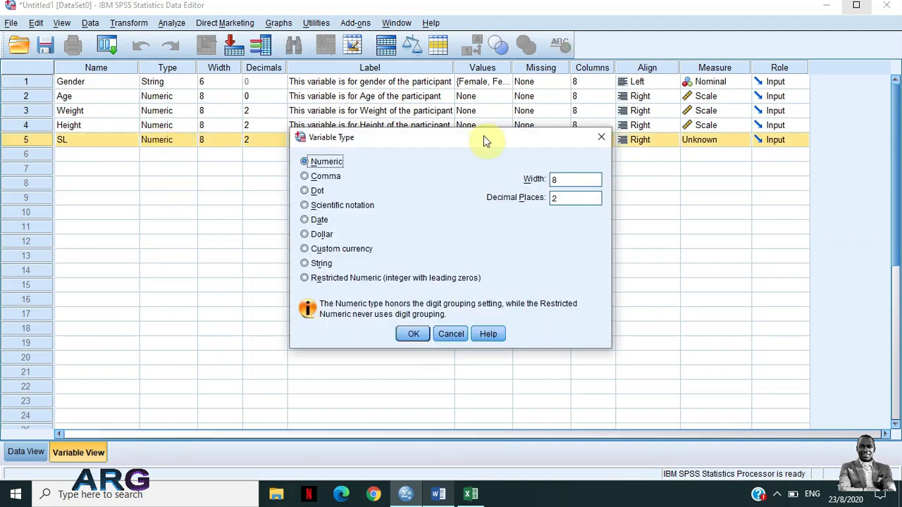
{"action": "left_click", "coordinate": [601, 136]}
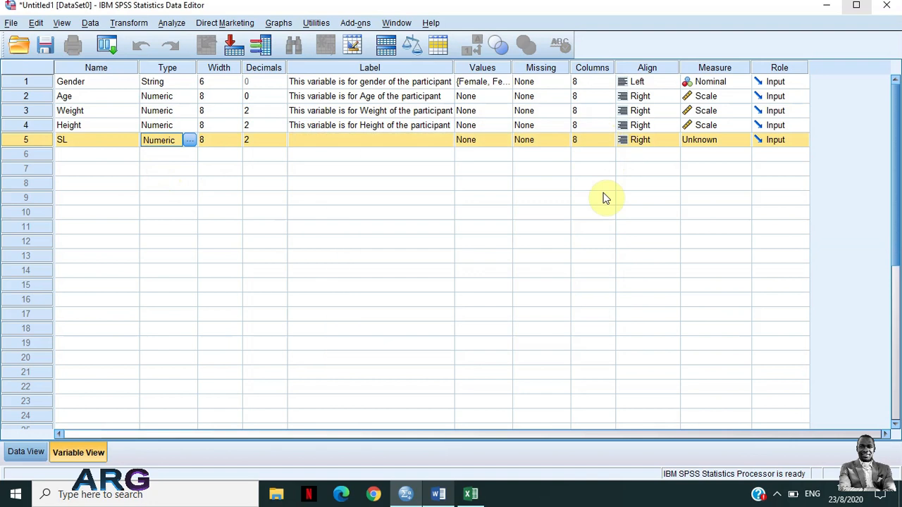
Switch to Word, review the answer options of the weight satisfaction question, and return to SPSS
{"action": "left_click", "coordinate": [446, 497]}
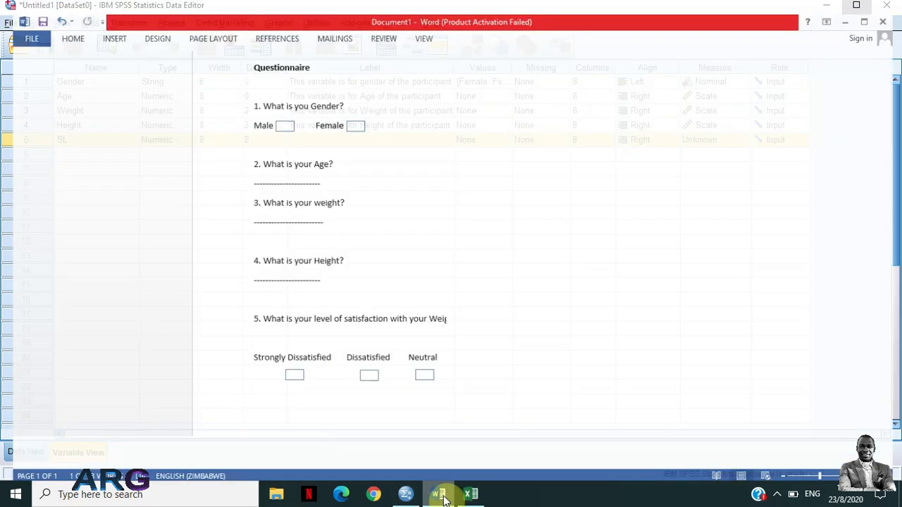
{"action": "key", "text": "super+Down"}
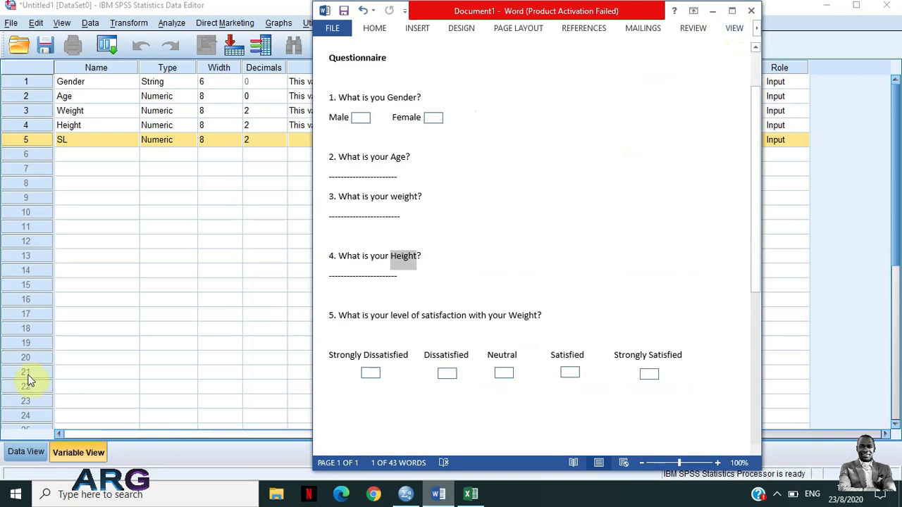
{"action": "key", "text": "super+Left"}
{"action": "key", "text": "super+Up"}
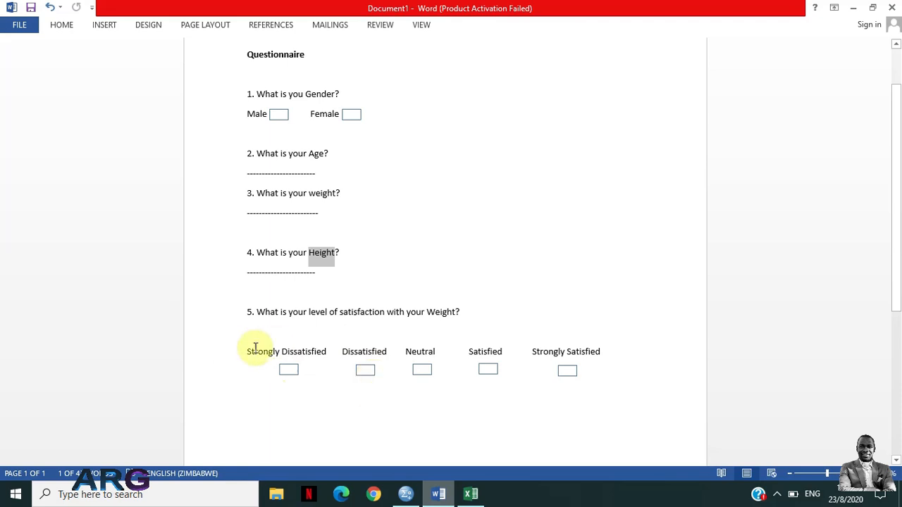
{"action": "left_click", "coordinate": [855, 8]}
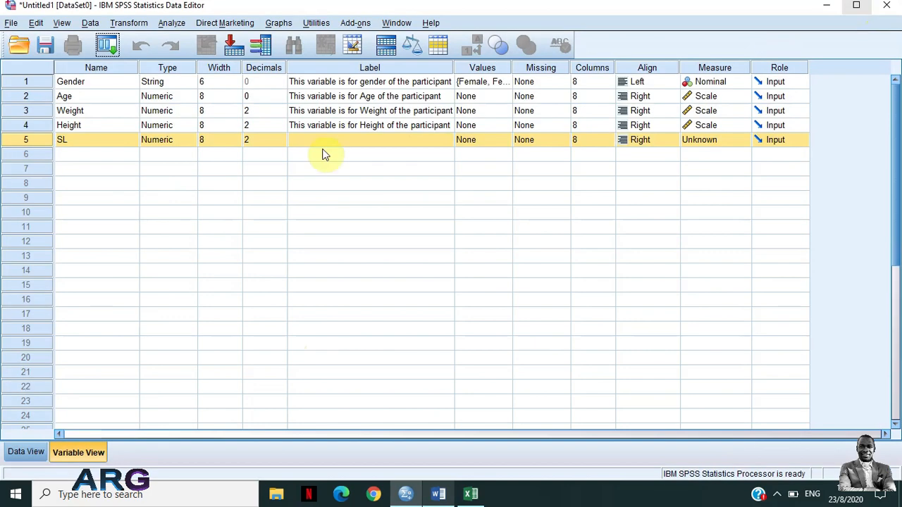
Review the value labels defined for the Gender variable and close them unchanged
{"action": "left_click", "coordinate": [498, 85]}
{"action": "left_click", "coordinate": [505, 81]}
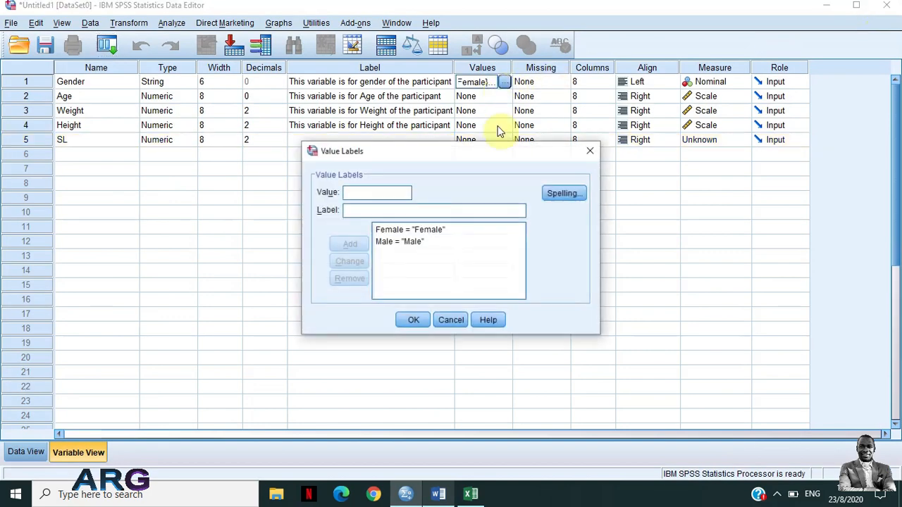
{"action": "left_click", "coordinate": [595, 150]}
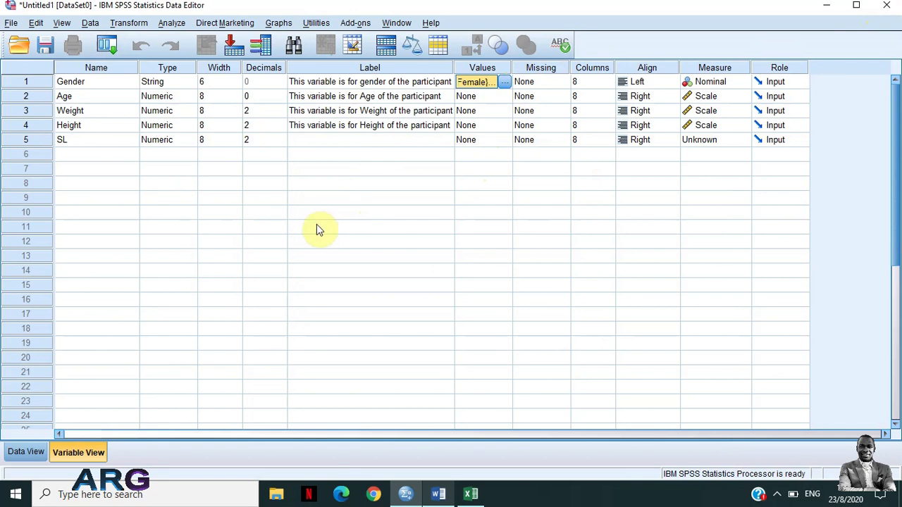
Highlight the row of response options from Strongly Dissatisfied to Strongly Satisfied in the Word questionnaire, and return to SPSS
{"action": "left_click", "coordinate": [439, 496]}
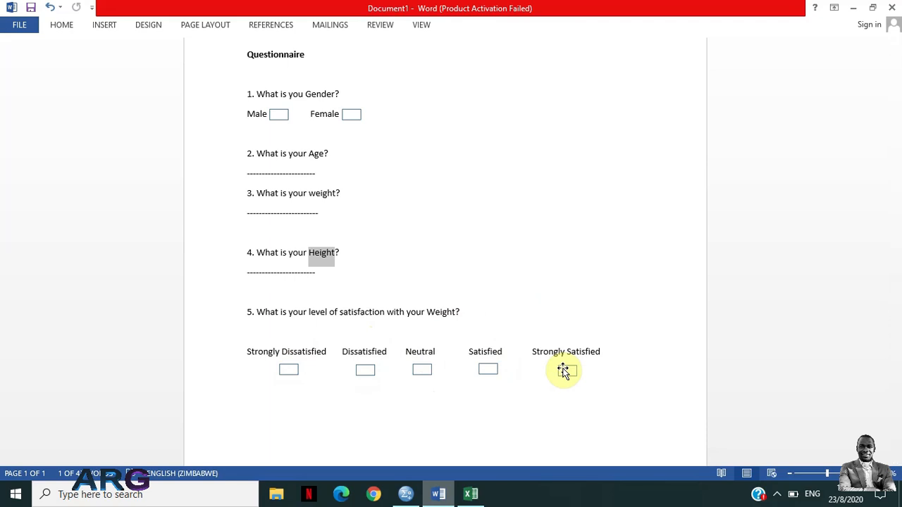
{"action": "left_click", "coordinate": [853, 8]}
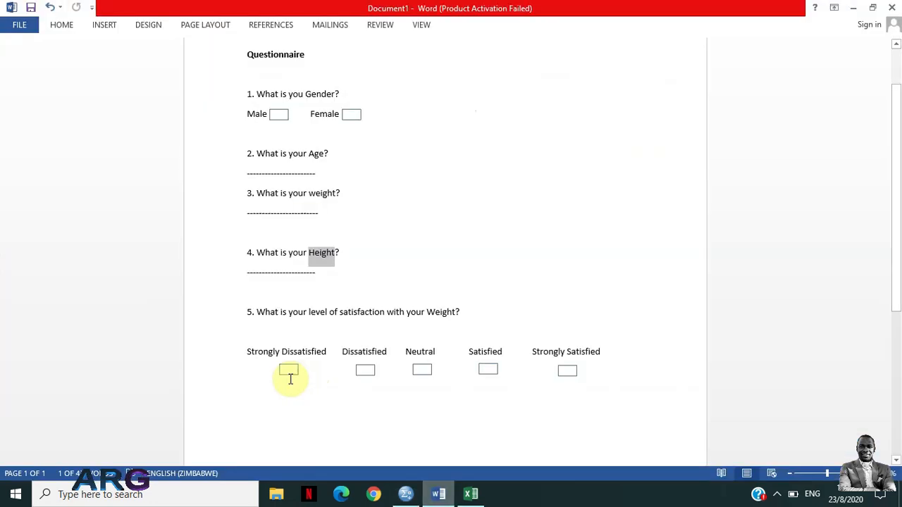
{"action": "left_click", "coordinate": [242, 352]}
{"action": "left_click", "coordinate": [611, 350], "text": "shift"}
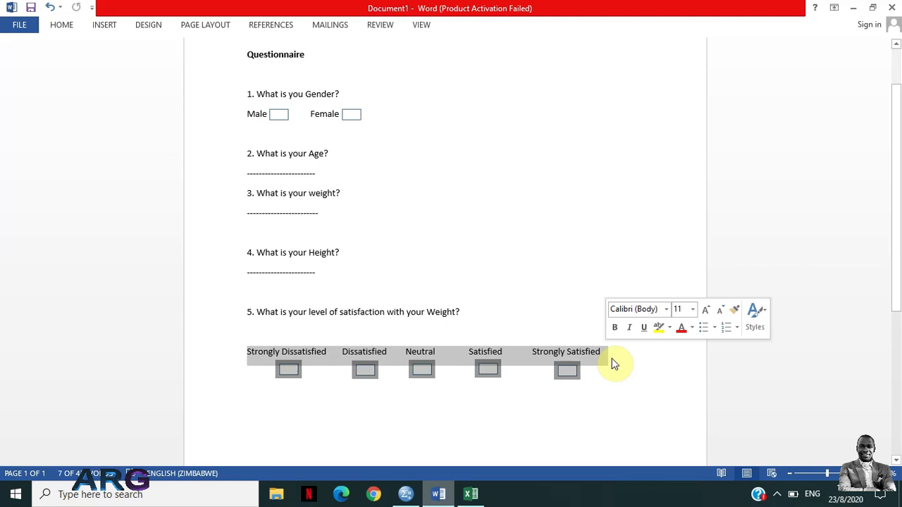
{"action": "left_click", "coordinate": [855, 6]}
Paste the Age label into SL and reword it to "This variable is for Level of satisfaction of the participant"
{"action": "left_click", "coordinate": [307, 142]}
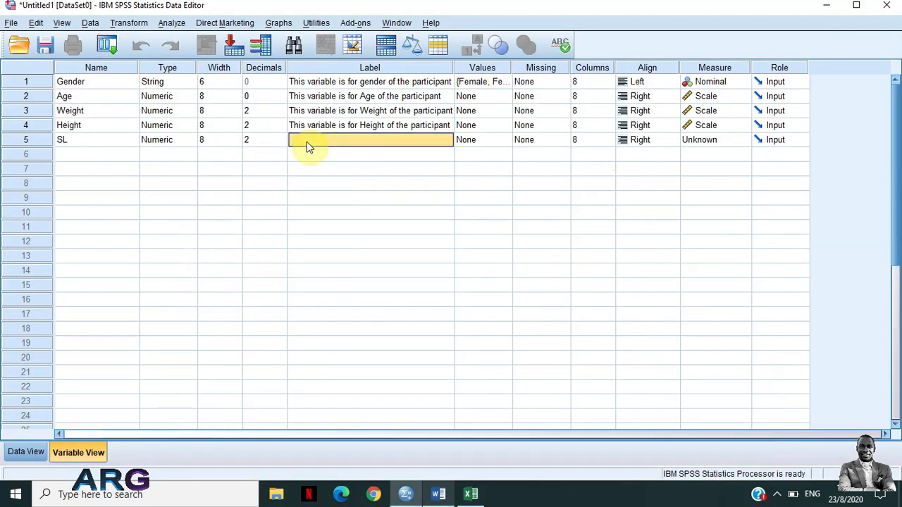
{"action": "type", "text": "This variable is for Age of the participant"}
{"action": "left_click", "coordinate": [363, 141]}
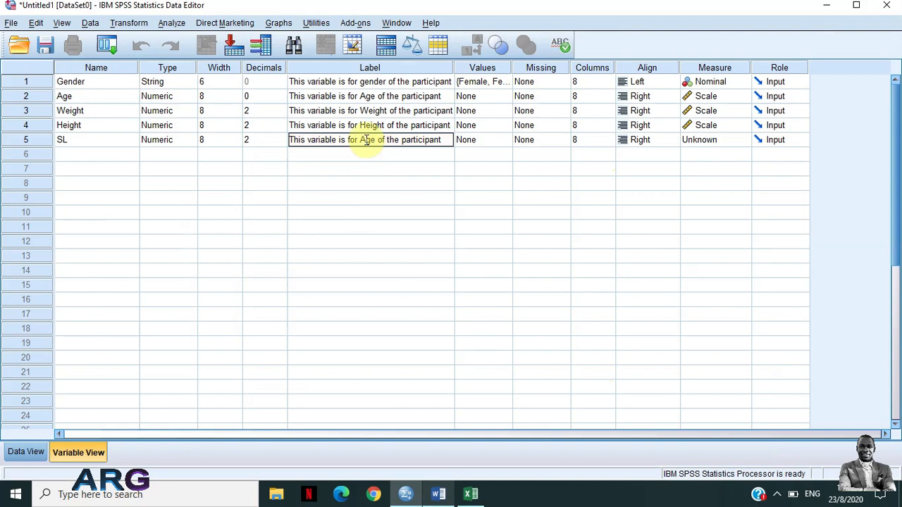
{"action": "double_click", "coordinate": [365, 142]}
{"action": "type", "text": "Level o"}
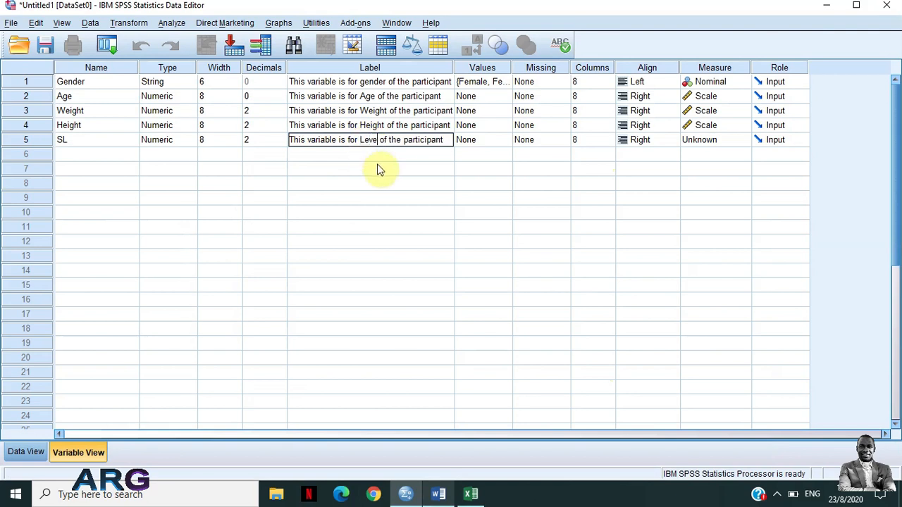
{"action": "type", "text": "f sat"}
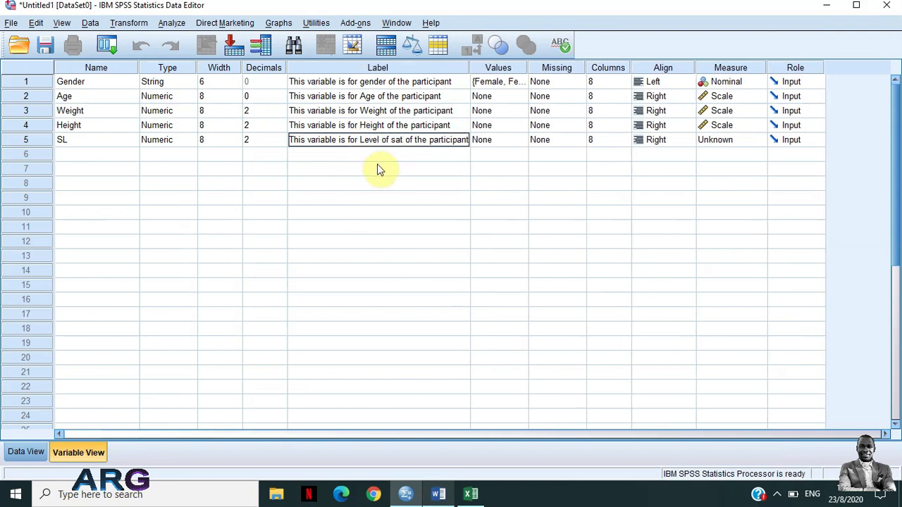
{"action": "type", "text": "isfx"}
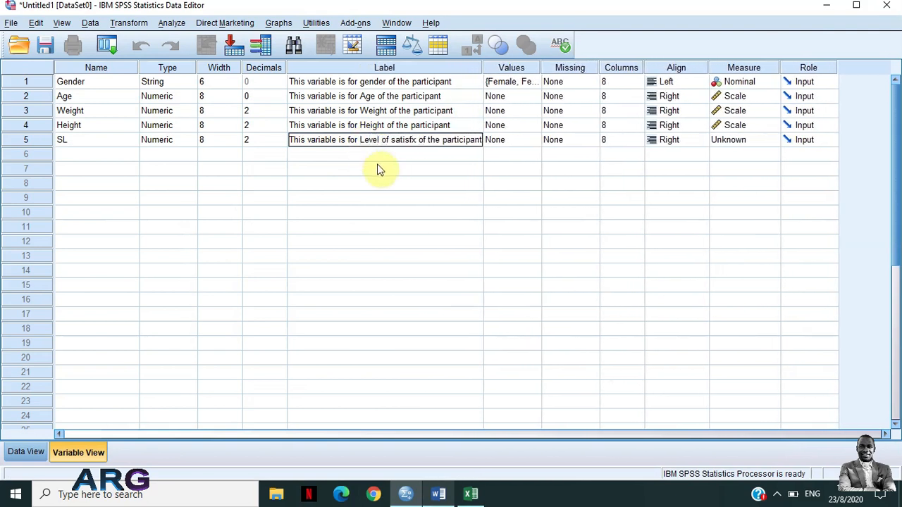
{"action": "key", "text": "BackSpace"}
{"action": "type", "text": "actio"}
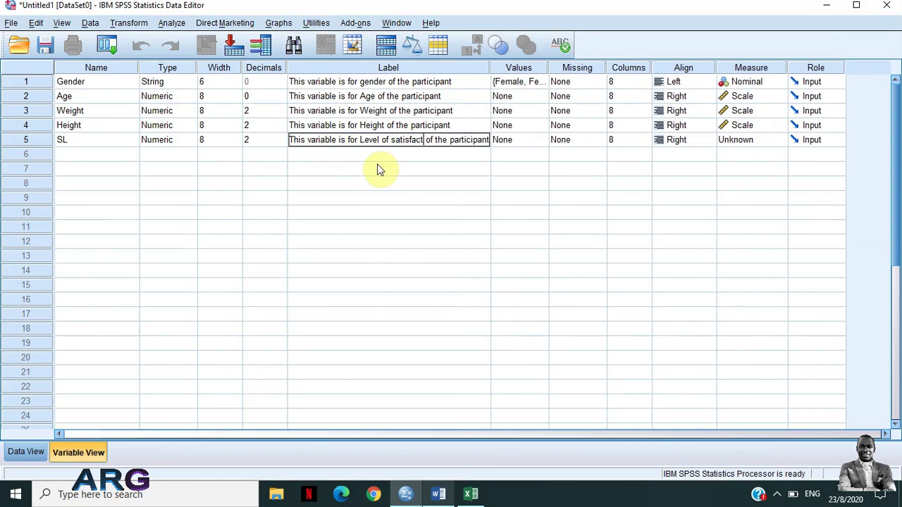
{"action": "type", "text": "n"}
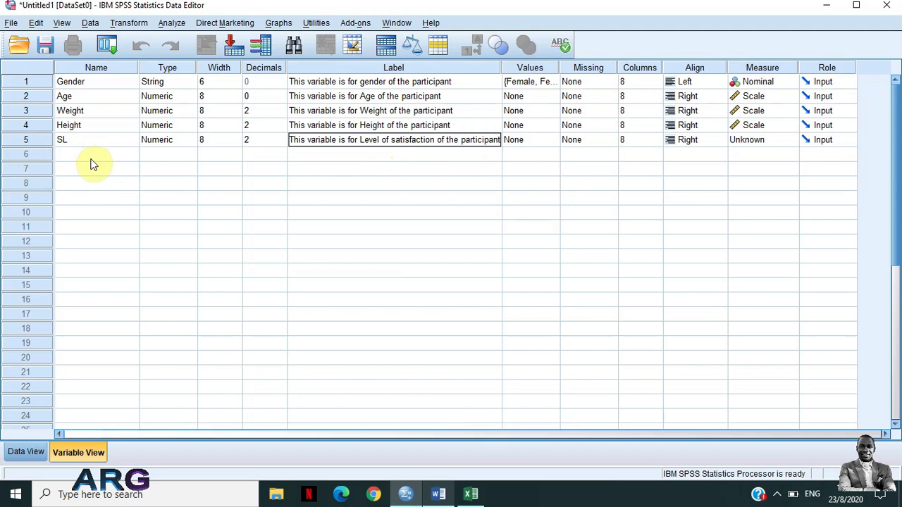
Add a value label for SL coding 1 as "Strongly Dissatisfied", copying the wording from the Word questionnaire
{"action": "left_click", "coordinate": [533, 143]}
{"action": "left_click", "coordinate": [551, 142]}
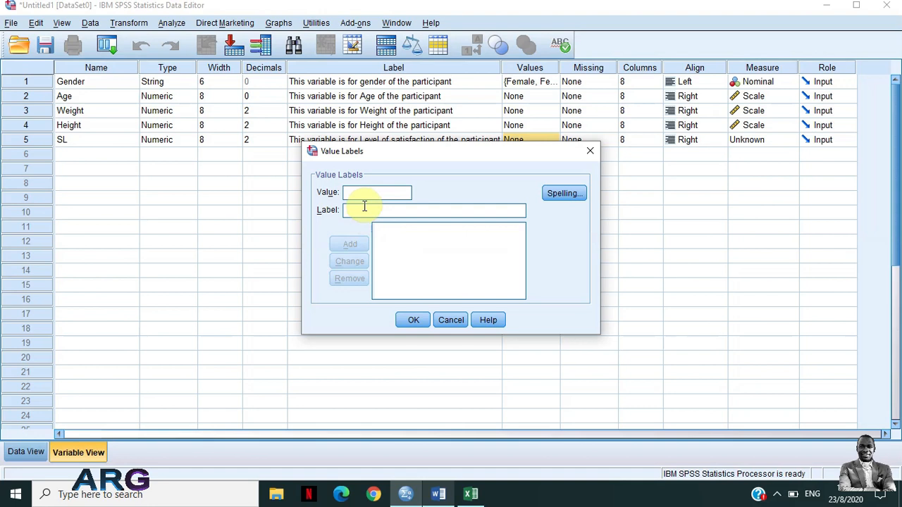
{"action": "type", "text": "1"}
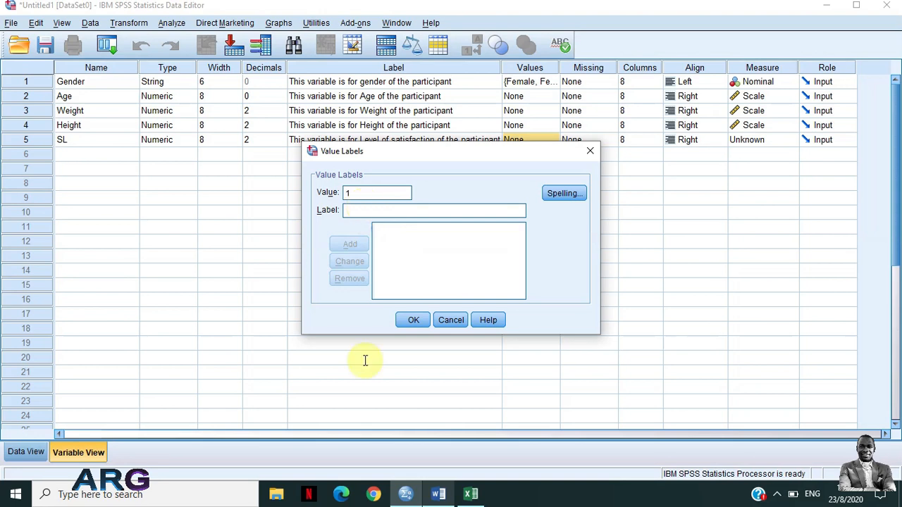
{"action": "left_click", "coordinate": [438, 494]}
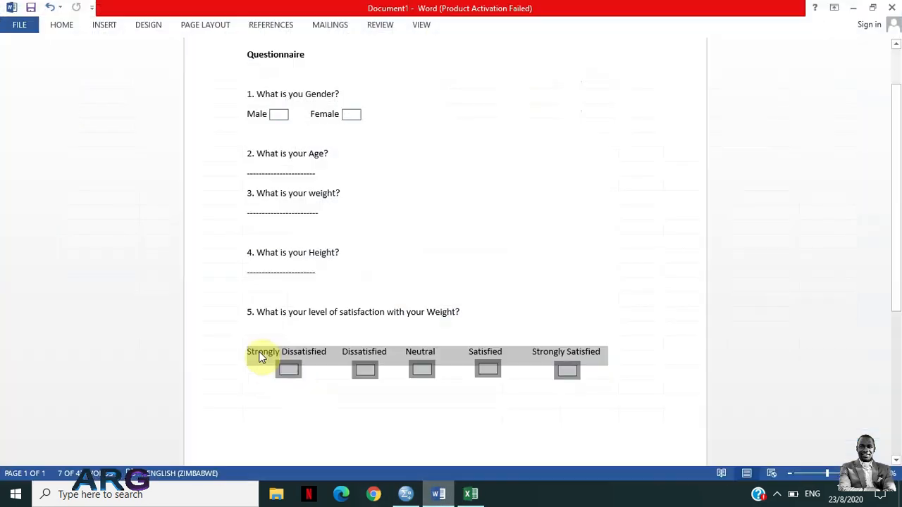
{"action": "left_click_drag", "start_coordinate": [248, 354], "coordinate": [321, 356]}
{"action": "key", "text": "ctrl+c"}
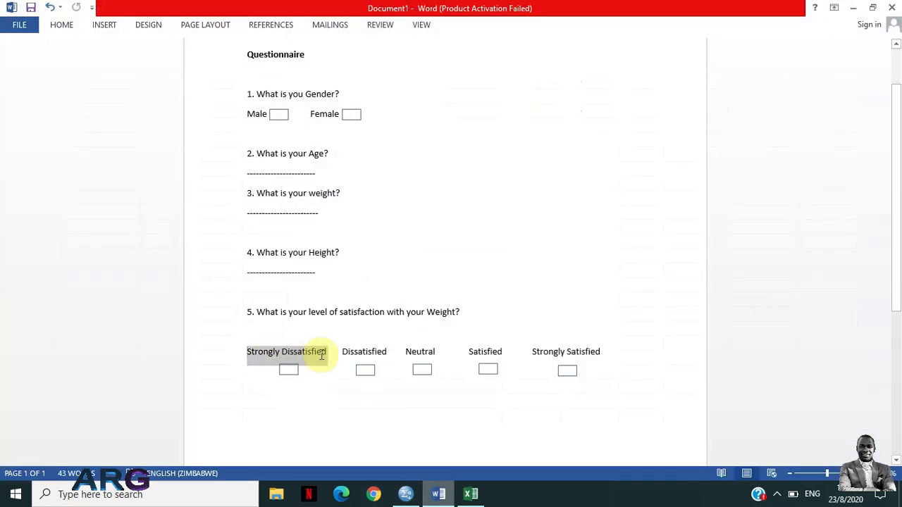
{"action": "left_click", "coordinate": [863, 12]}
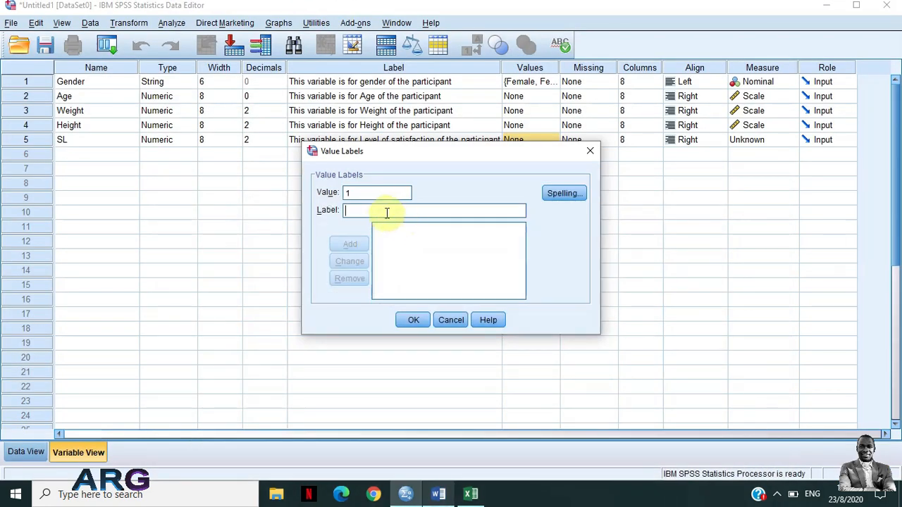
{"action": "key", "text": "ctrl+v"}
{"action": "double_click", "coordinate": [387, 211]}
{"action": "key", "text": "ctrl+c"}
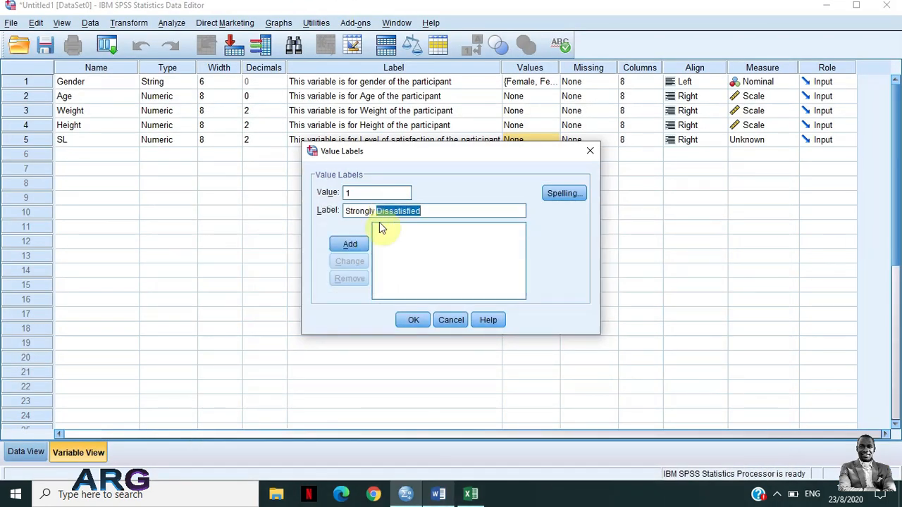
{"action": "left_click", "coordinate": [346, 245]}
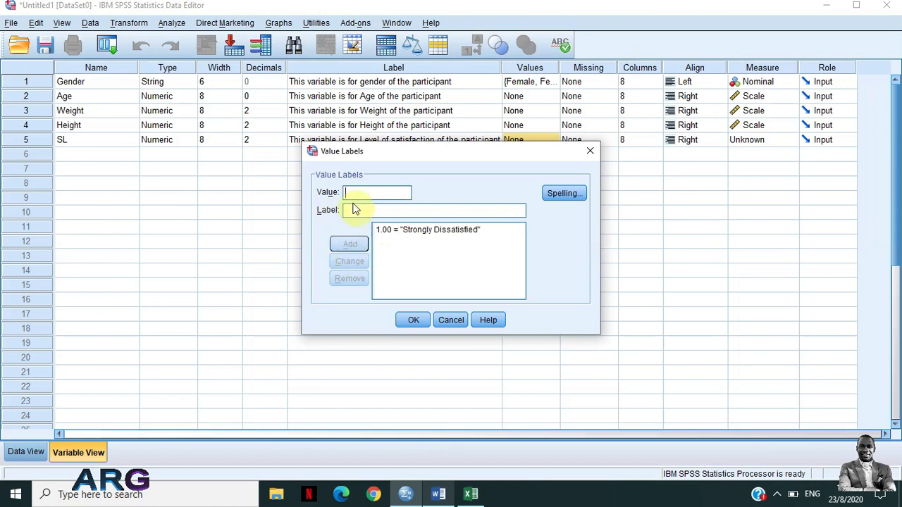
Add SL value labels coding 2 as "Dissatisfied" and 3 as "Neutral"
{"action": "type", "text": "2"}
{"action": "left_click", "coordinate": [358, 209]}
{"action": "key", "text": "ctrl+v"}
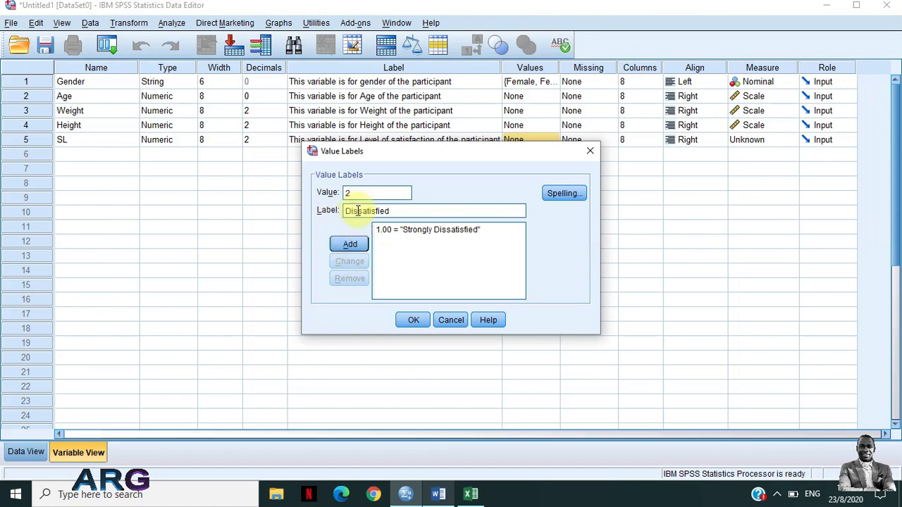
{"action": "left_click", "coordinate": [352, 243]}
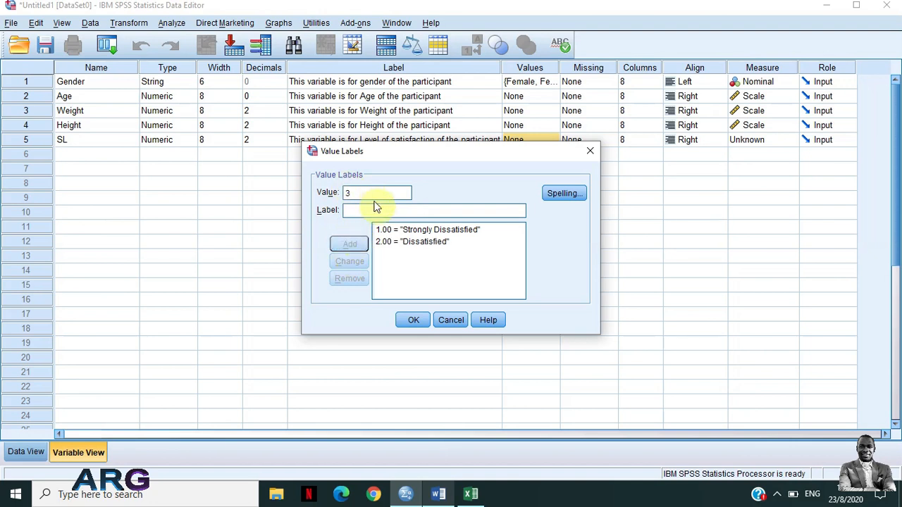
{"action": "type", "text": "Neutral"}
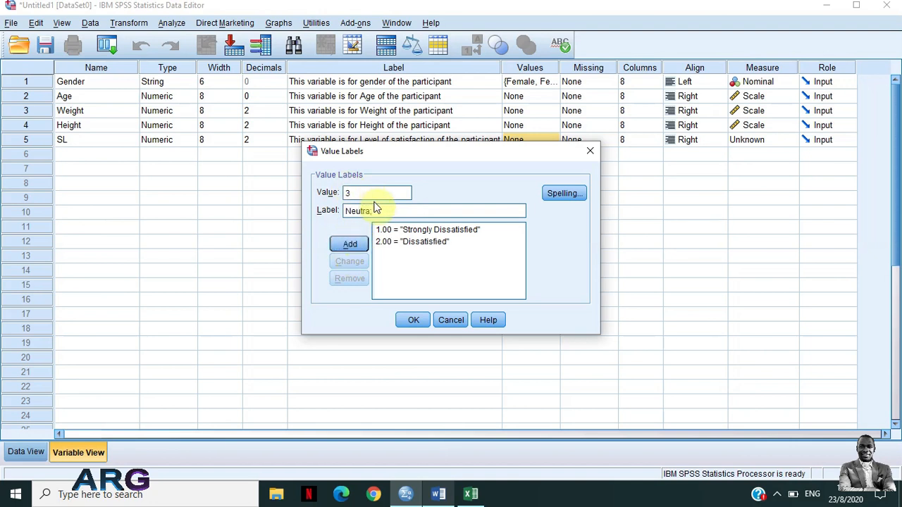
{"action": "left_click", "coordinate": [361, 247]}
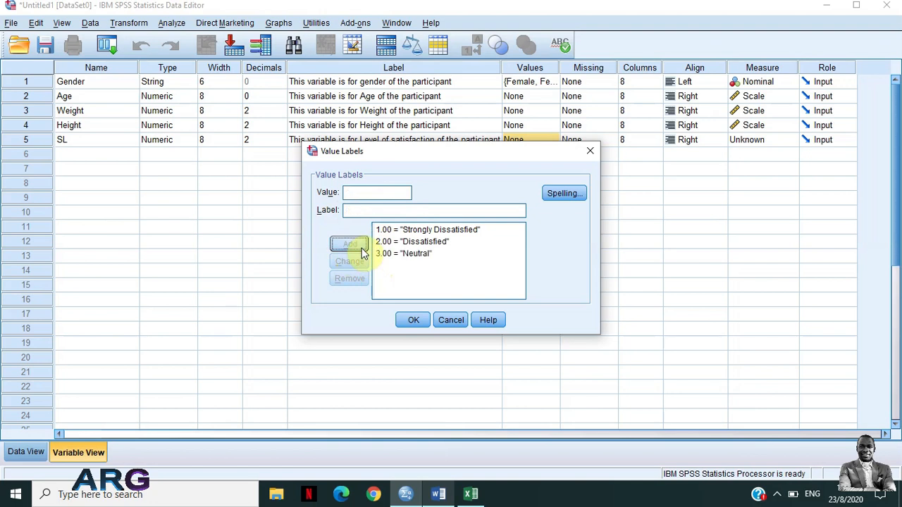
Add an SL value label coding 4 as "Satisfied", copying the label text before adding it
{"action": "type", "text": "4"}
{"action": "left_click", "coordinate": [372, 208]}
{"action": "type", "text": "Sa"}
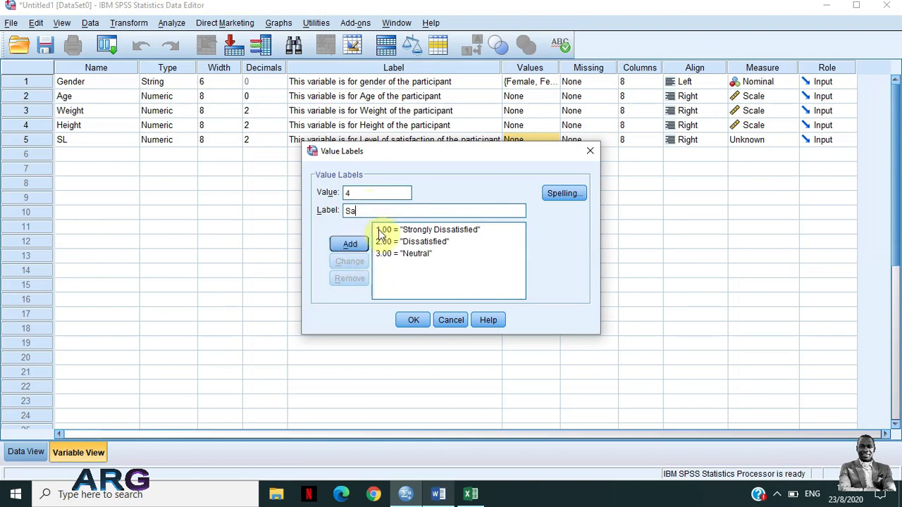
{"action": "type", "text": "tisfied"}
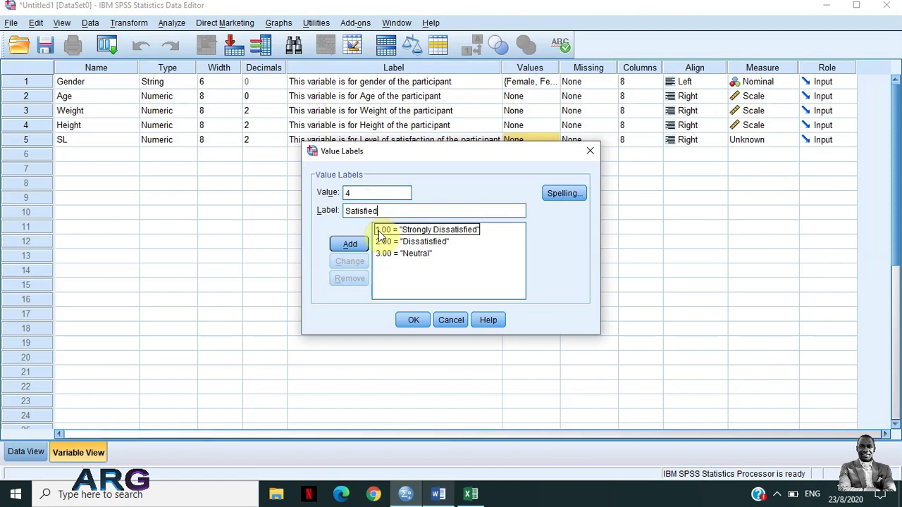
{"action": "key", "text": "ctrl+a"}
{"action": "key", "text": "ctrl+c"}
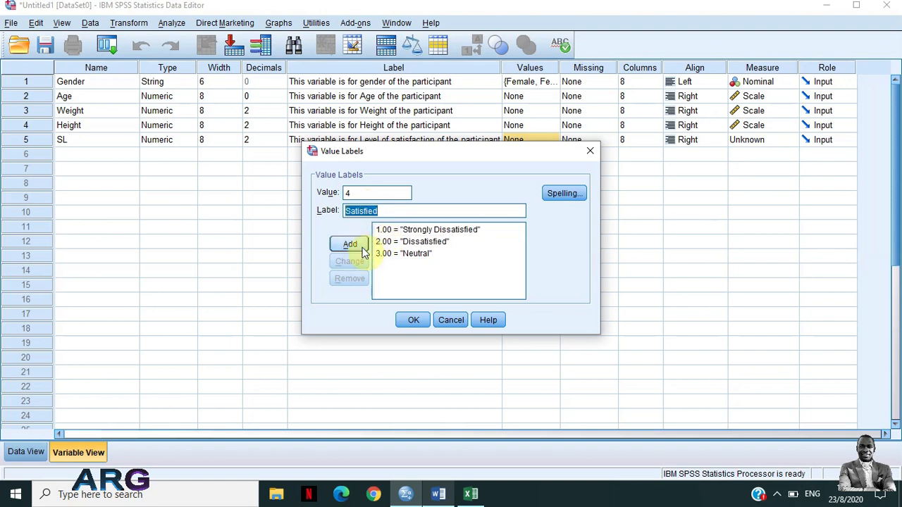
{"action": "key", "text": "Return"}
Add an SL value label coding 5 as "Strongly Satisfied" and apply the value labels to the variable
{"action": "type", "text": "5"}
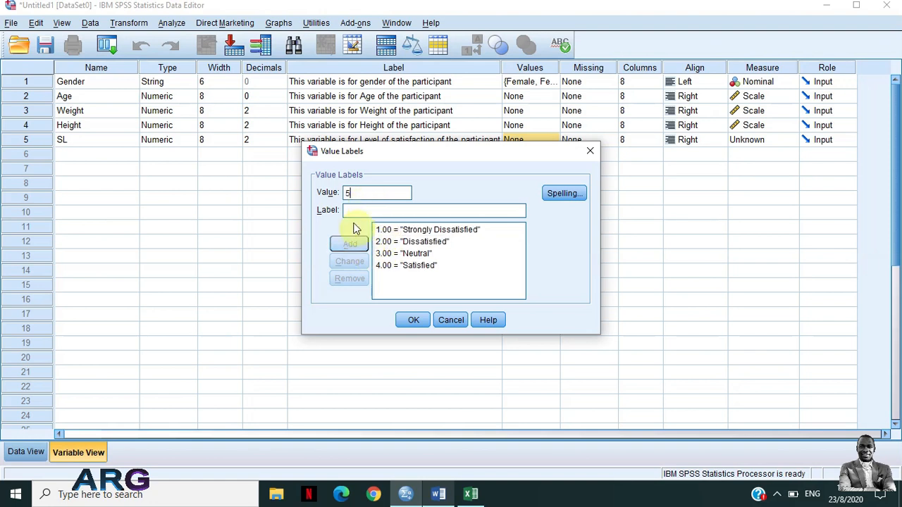
{"action": "left_click", "coordinate": [352, 211]}
{"action": "key", "text": "ctrl+v"}
{"action": "left_click", "coordinate": [348, 211]}
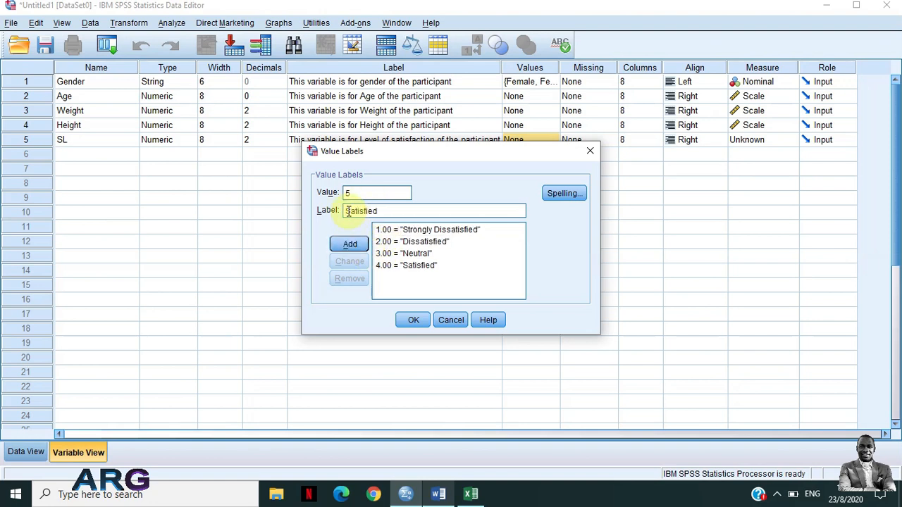
{"action": "type", "text": "Strin"}
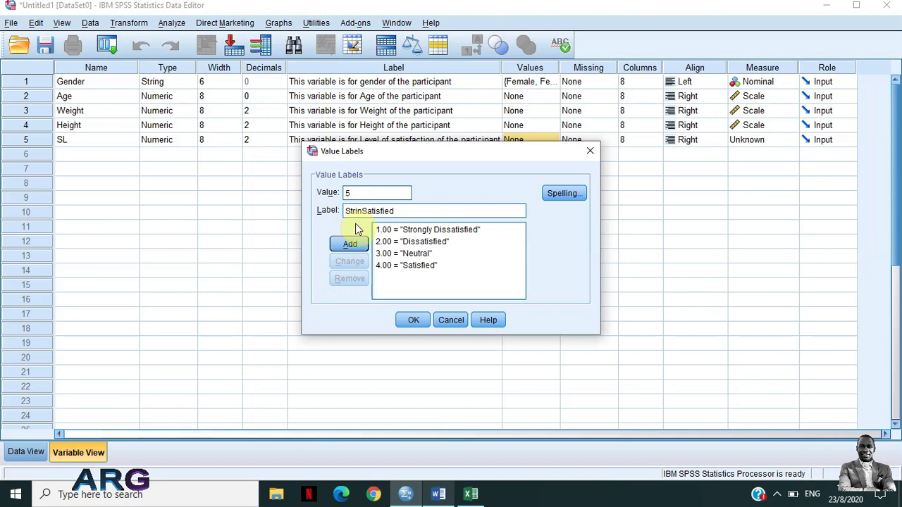
{"action": "key", "text": "BackSpace"}
{"action": "key", "text": "BackSpace"}
{"action": "type", "text": "ongly"}
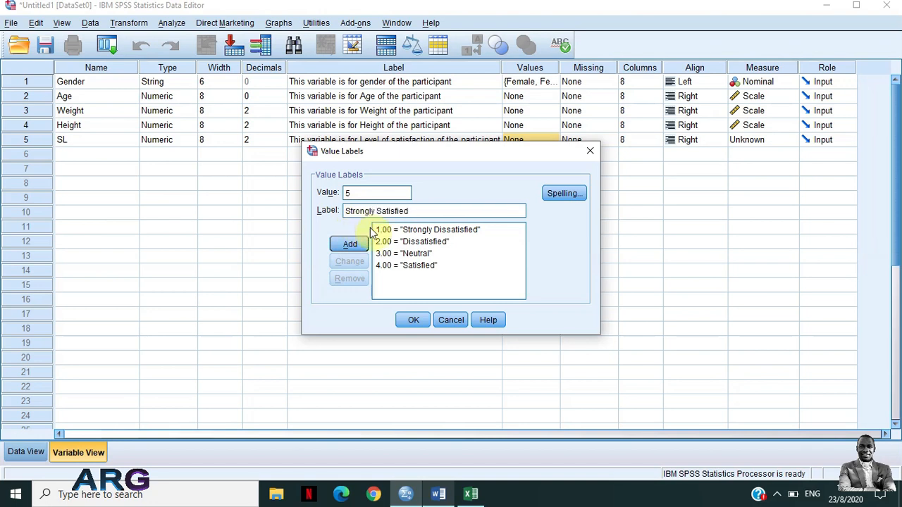
{"action": "left_click", "coordinate": [350, 245]}
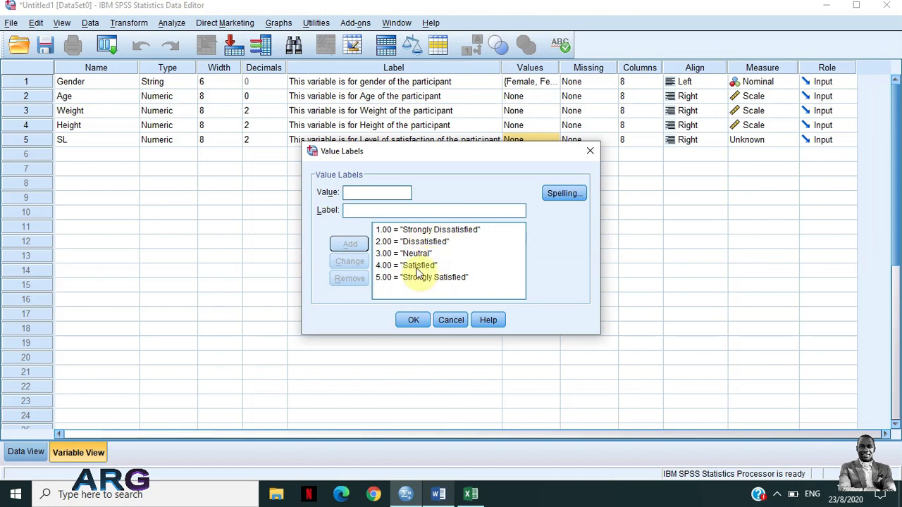
{"action": "left_click", "coordinate": [414, 321]}
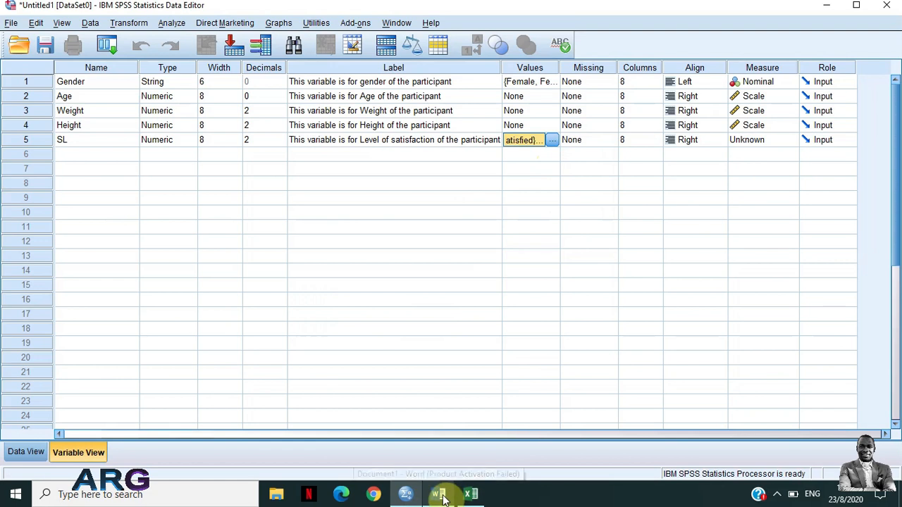
Review the Female and Male value labels of the Gender variable and close them without changes
{"action": "left_click", "coordinate": [536, 83]}
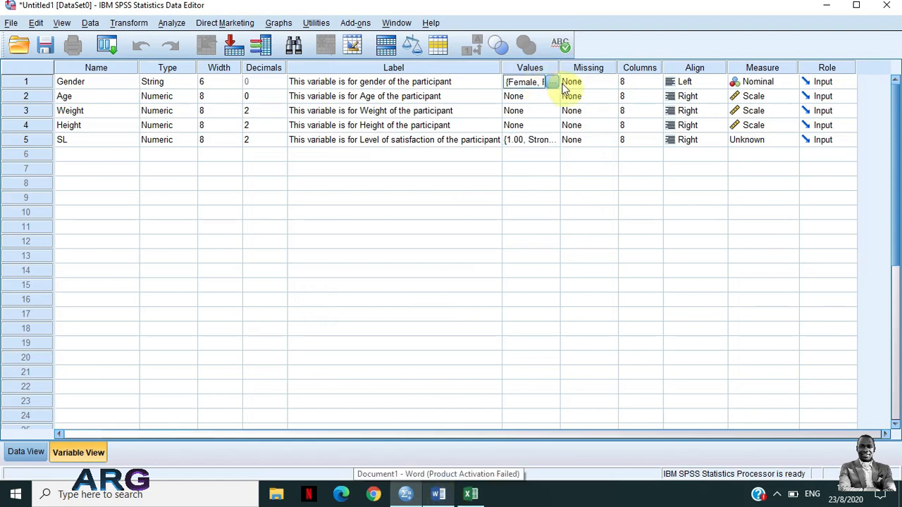
{"action": "left_click", "coordinate": [552, 81]}
{"action": "left_click", "coordinate": [408, 230]}
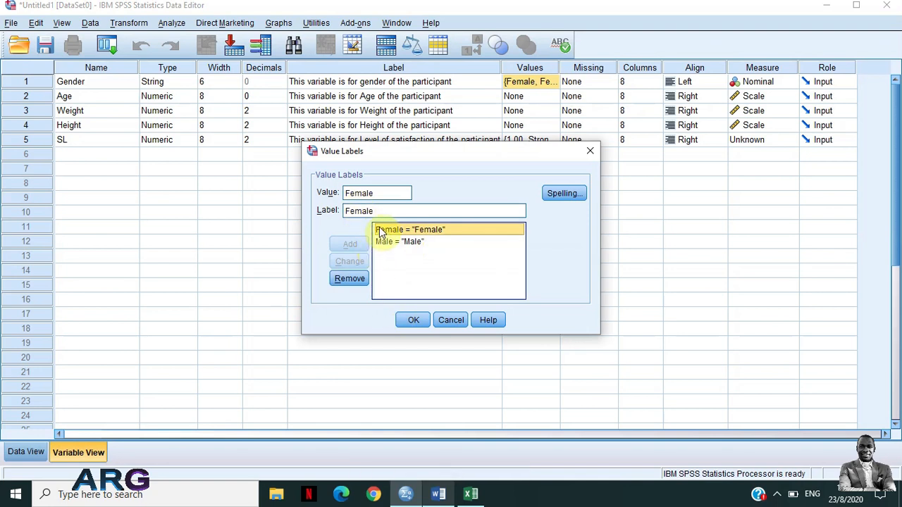
{"action": "left_click", "coordinate": [395, 243]}
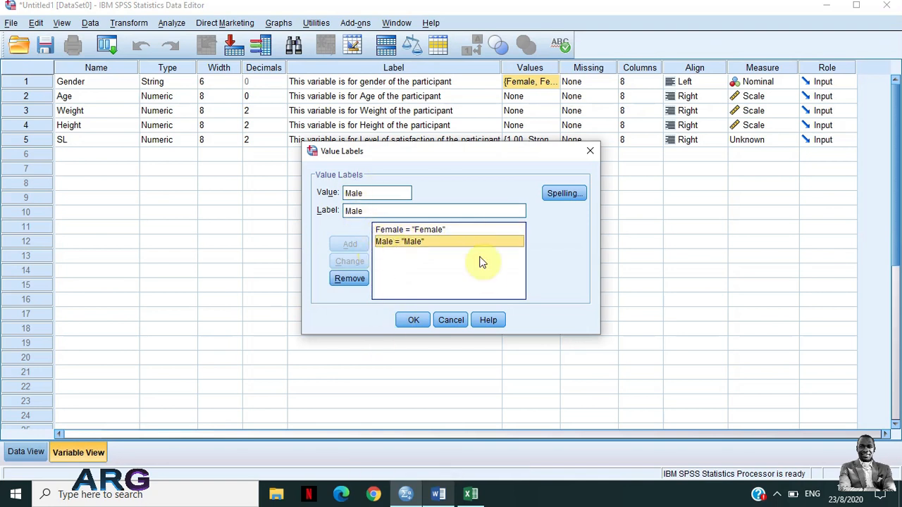
{"action": "left_click", "coordinate": [592, 151]}
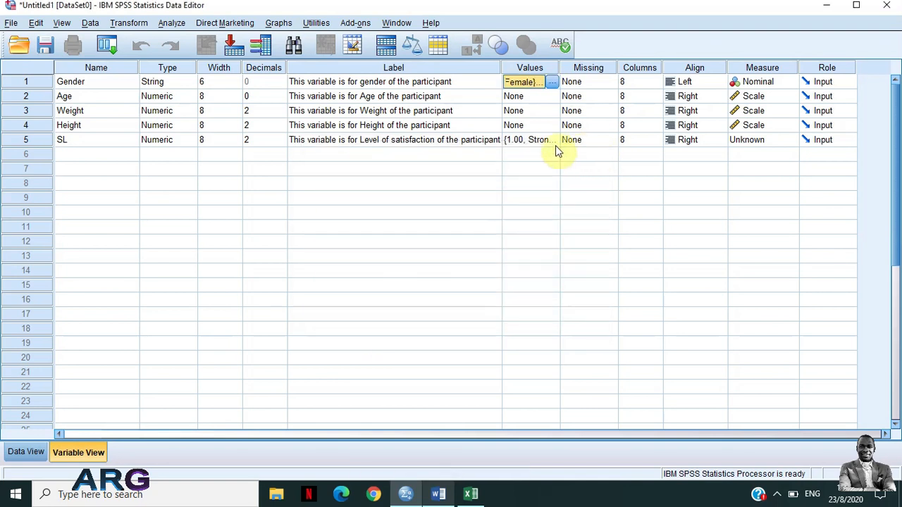
Set the measurement level of the SL variable to Ordinal
{"action": "left_click", "coordinate": [760, 145]}
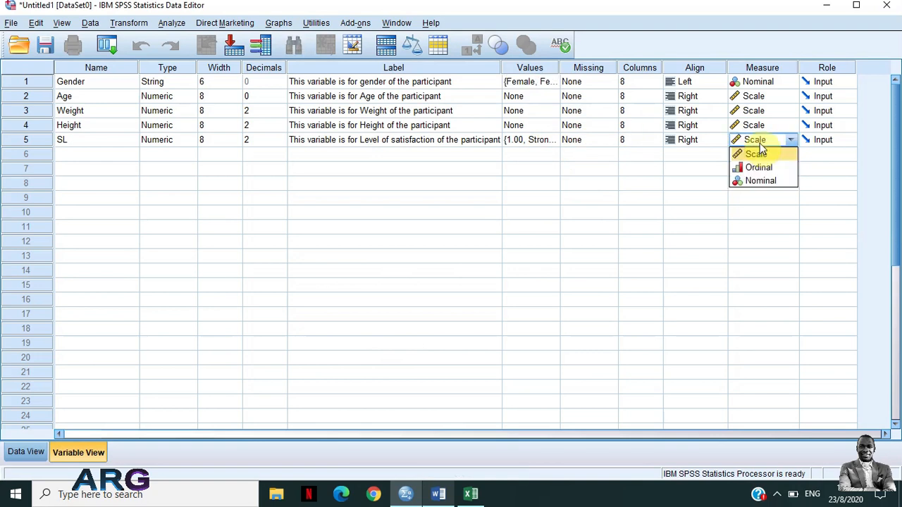
{"action": "left_click", "coordinate": [751, 156]}
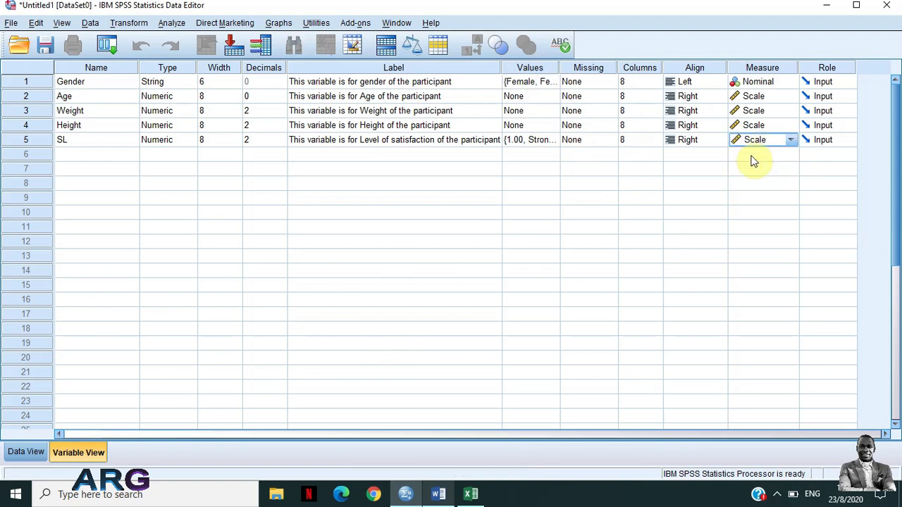
{"action": "left_click", "coordinate": [789, 141]}
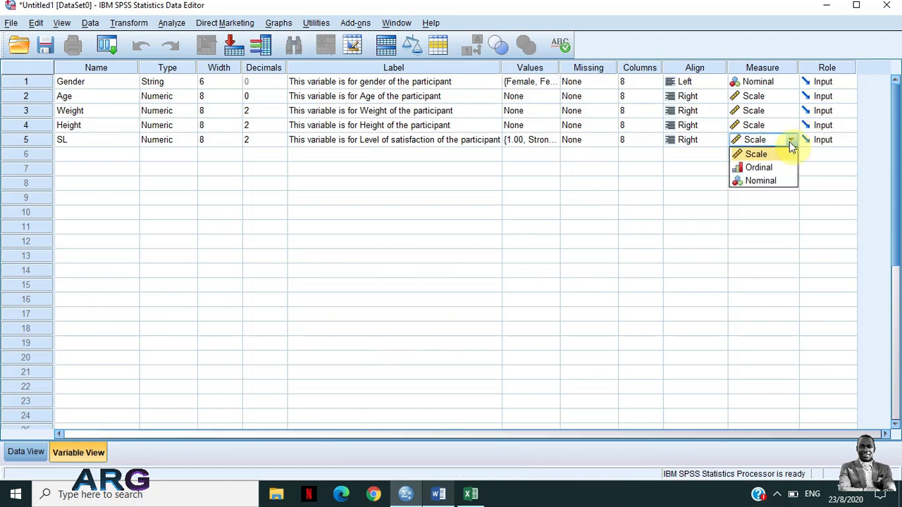
{"action": "left_click", "coordinate": [766, 172]}
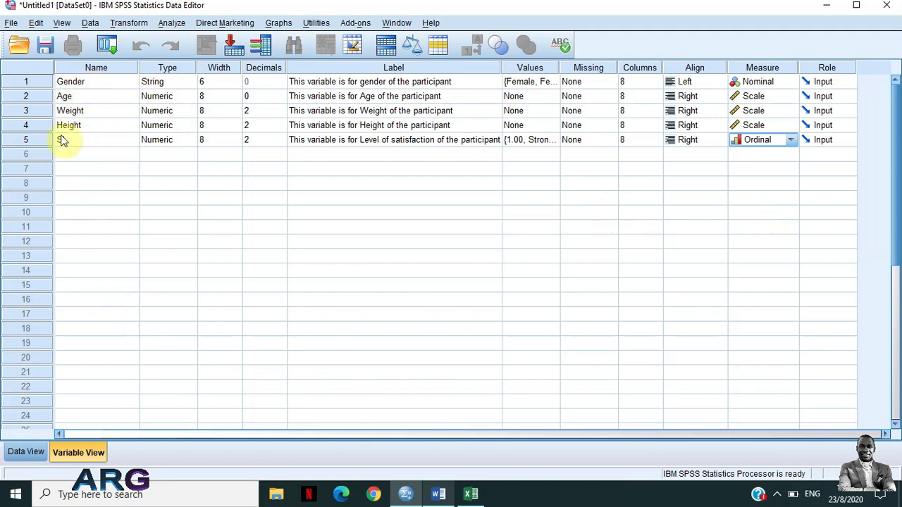
Switch to the data entry grid and check the label descriptions of the Gender, Age, Weight, Height and SL columns
{"action": "left_click", "coordinate": [31, 456]}
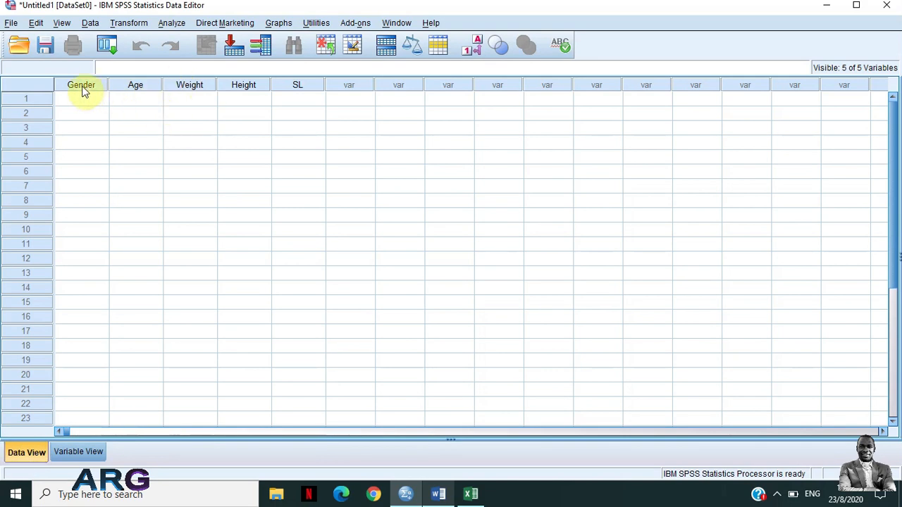
{"action": "mouse_move", "coordinate": [82, 92]}
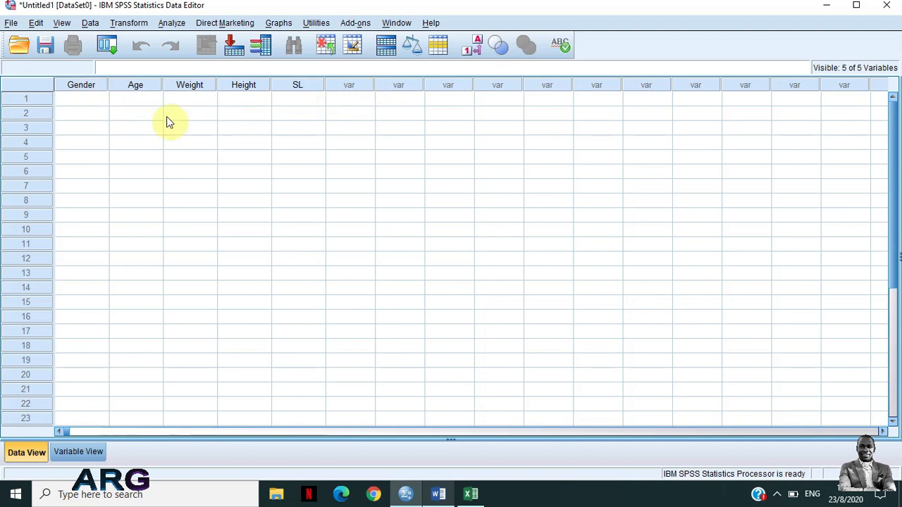
{"action": "mouse_move", "coordinate": [138, 86]}
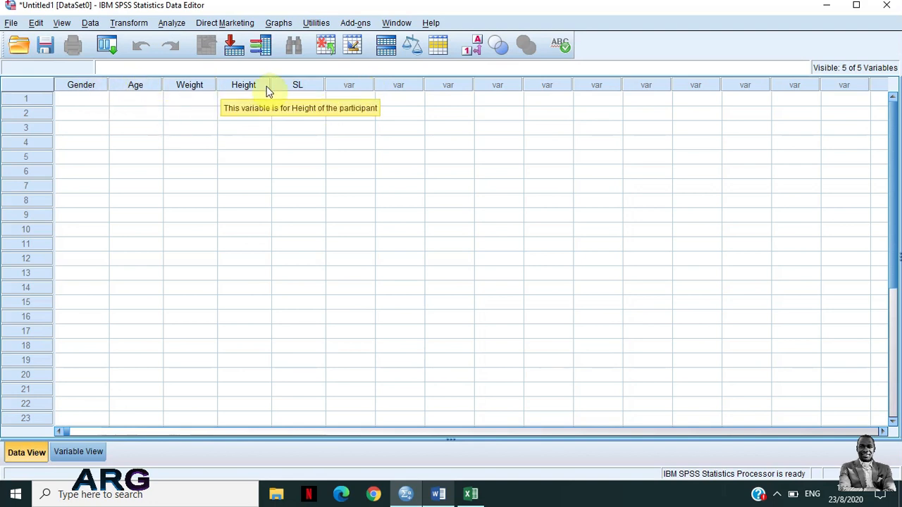
{"action": "mouse_move", "coordinate": [290, 90]}
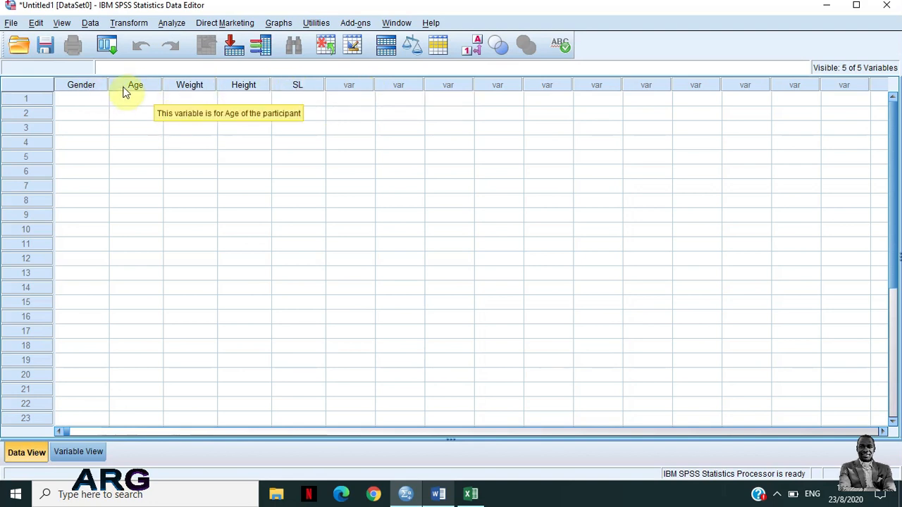